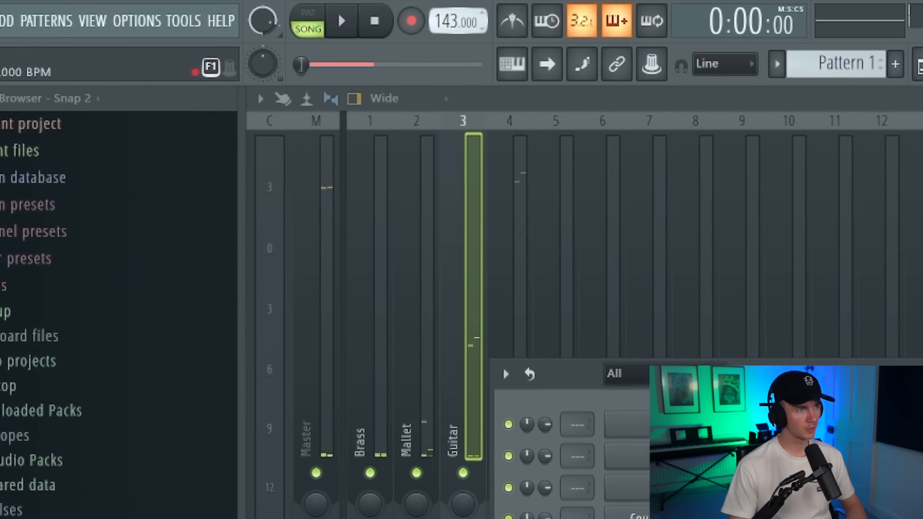
Step: Adjust the project tempo and extend the rim shot pattern with hits, including steps 31 and 45
drag(450, 22, 451, 20)
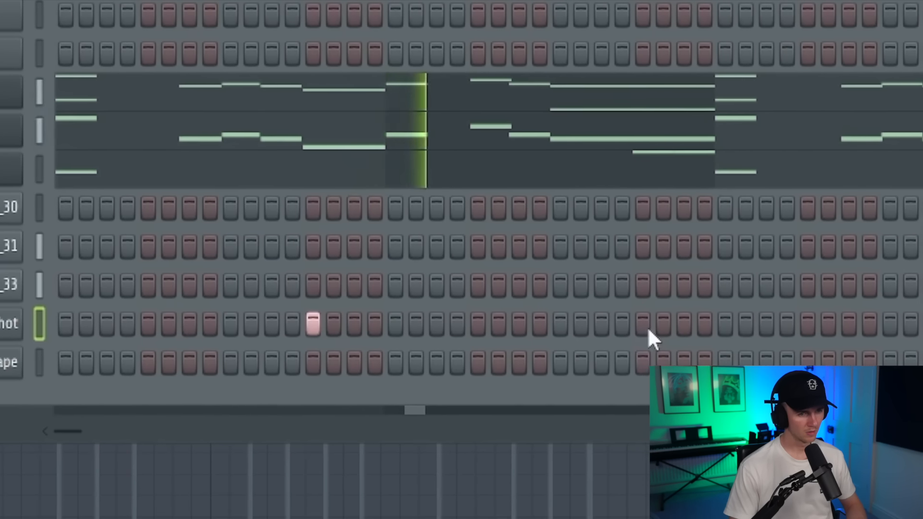
click(653, 323)
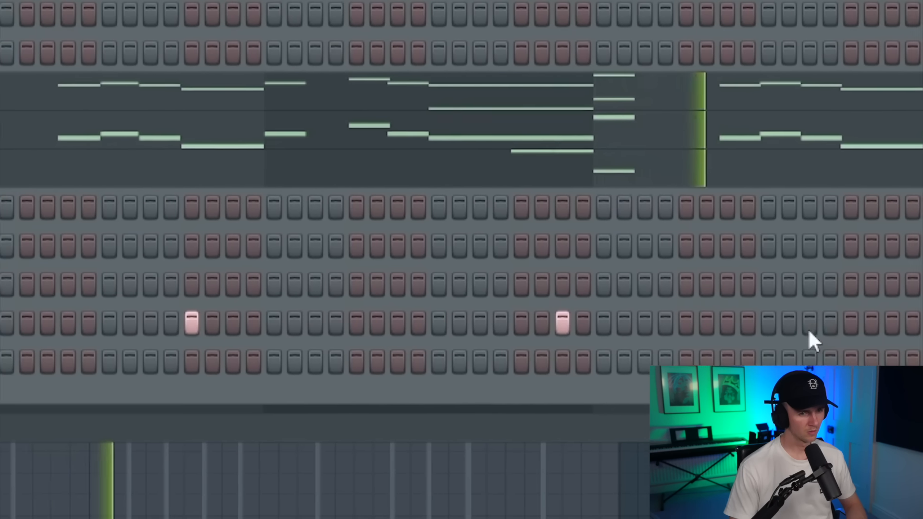
click(850, 323)
click(657, 323)
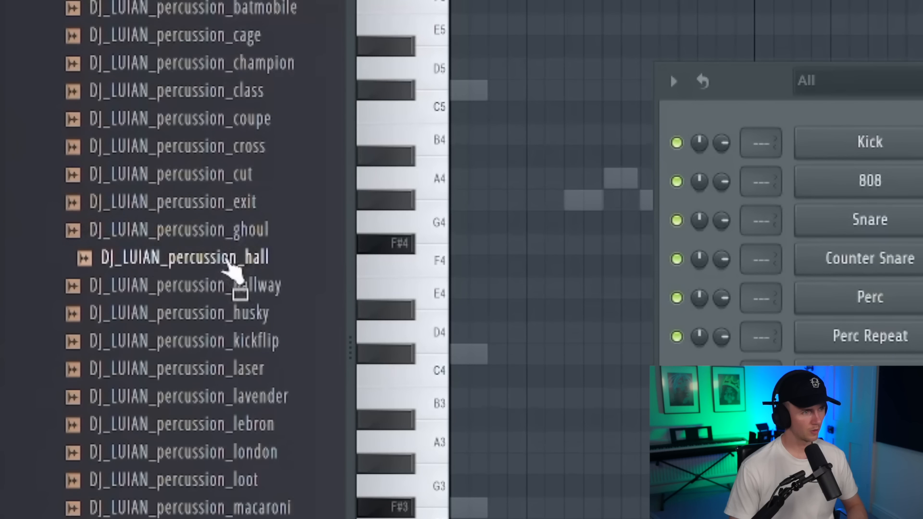
Step: Add the DJ_LUIAN percussion samples hall, kickflip and macaroni as new channels in the channel rack
drag(225, 265, 309, 437)
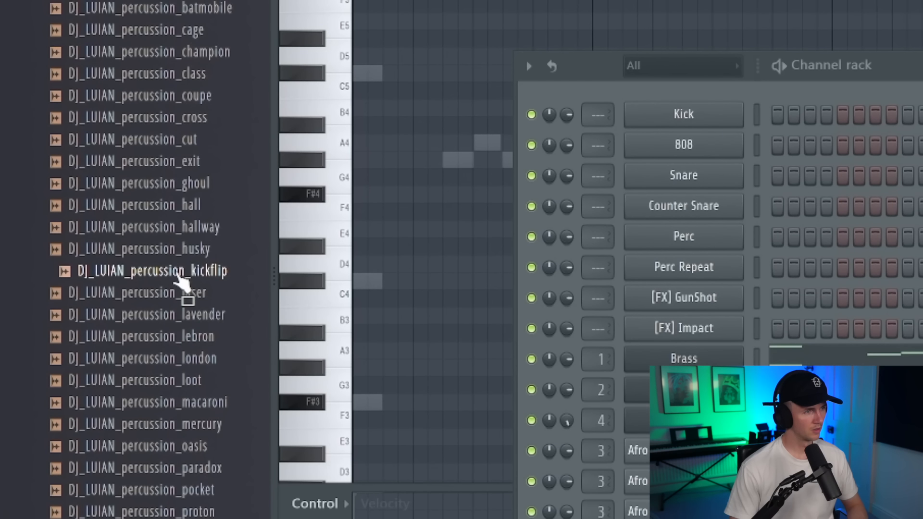
drag(181, 284, 317, 438)
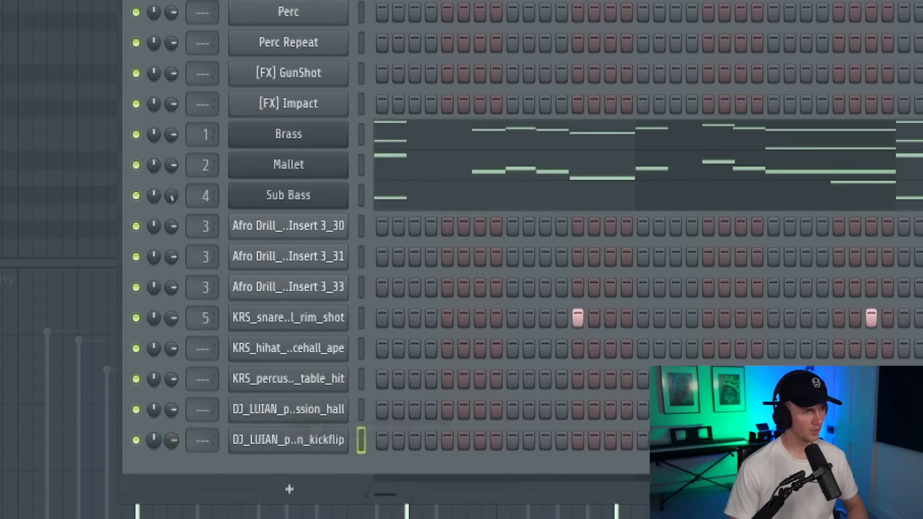
drag(192, 403, 202, 416)
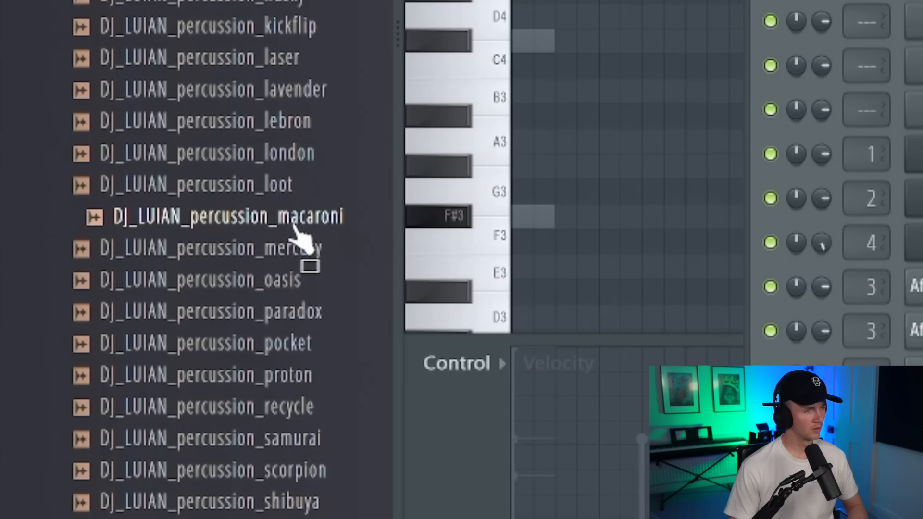
drag(294, 226, 441, 378)
drag(441, 377, 445, 384)
Step: Add the Greeze - Bass Kick sample as a channel and place kicks on steps 1, 11 and 27
drag(144, 79, 427, 500)
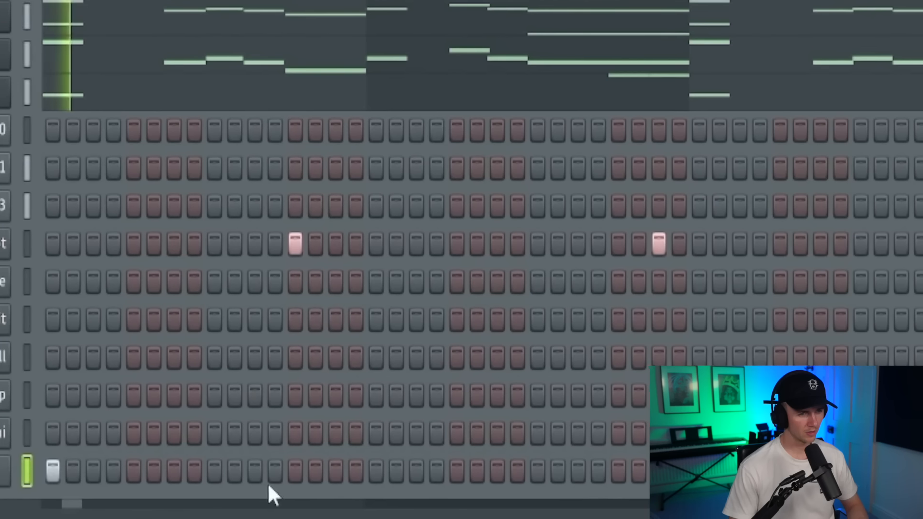
click(223, 470)
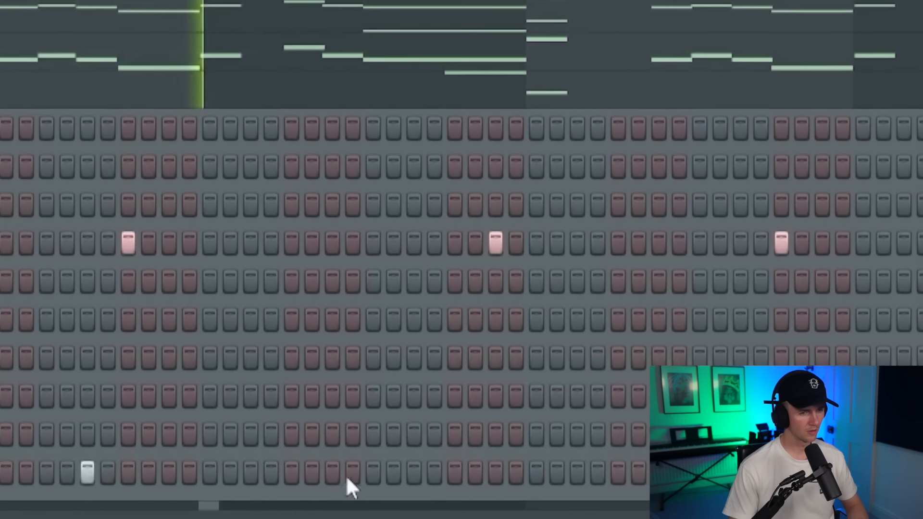
click(417, 472)
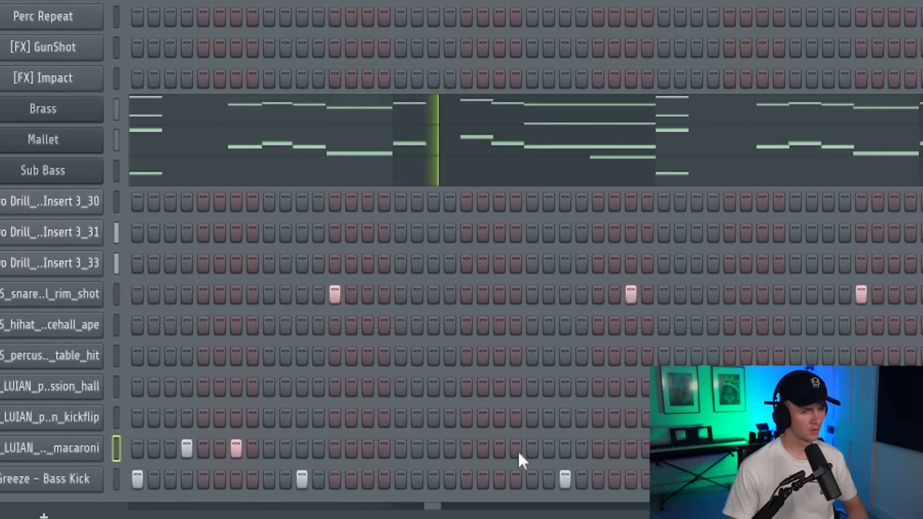
Step: Program DJ_LUIAN_percussion_macaroni hits on steps 4, 7, 23 and in the last beat of bar 2, clearing the trial hit on step 25
click(499, 448)
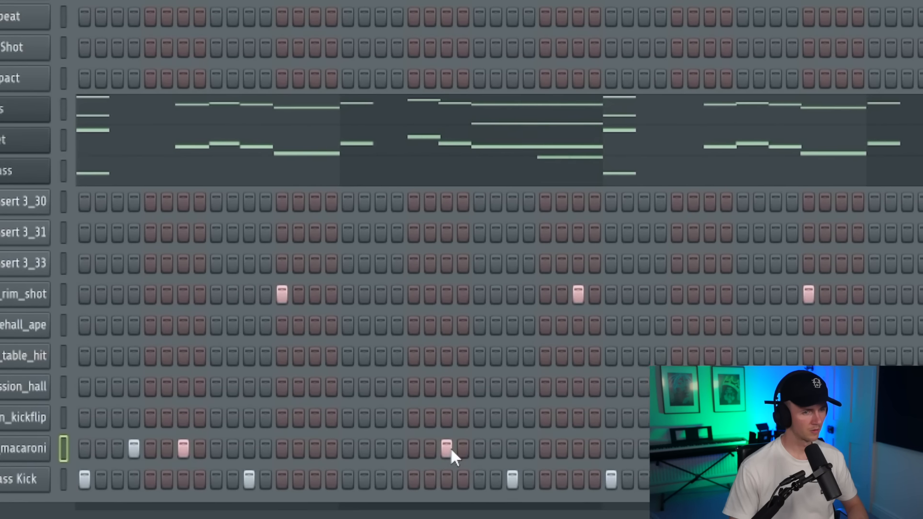
click(479, 449)
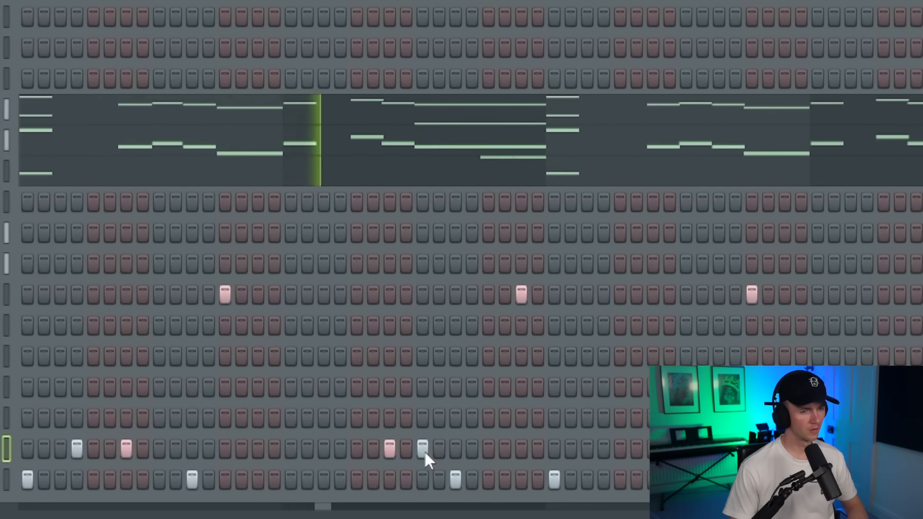
key(space)
right_click(425, 451)
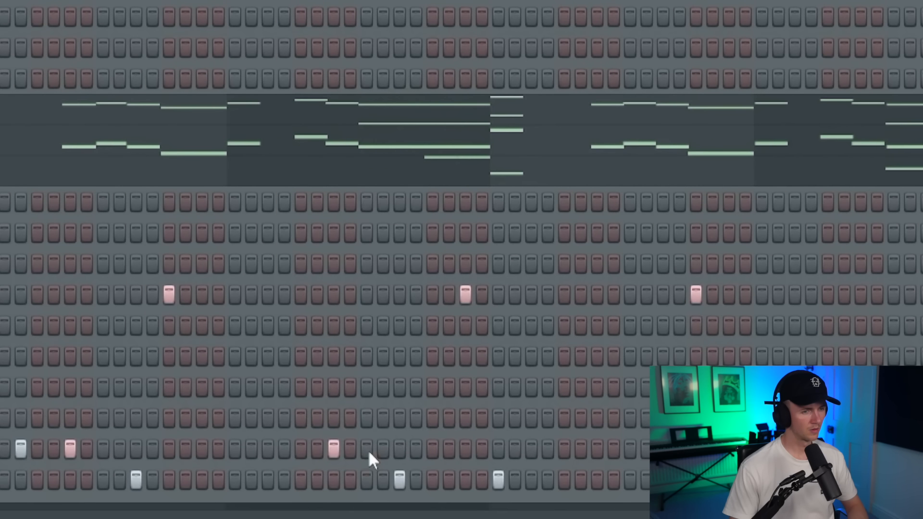
key(space)
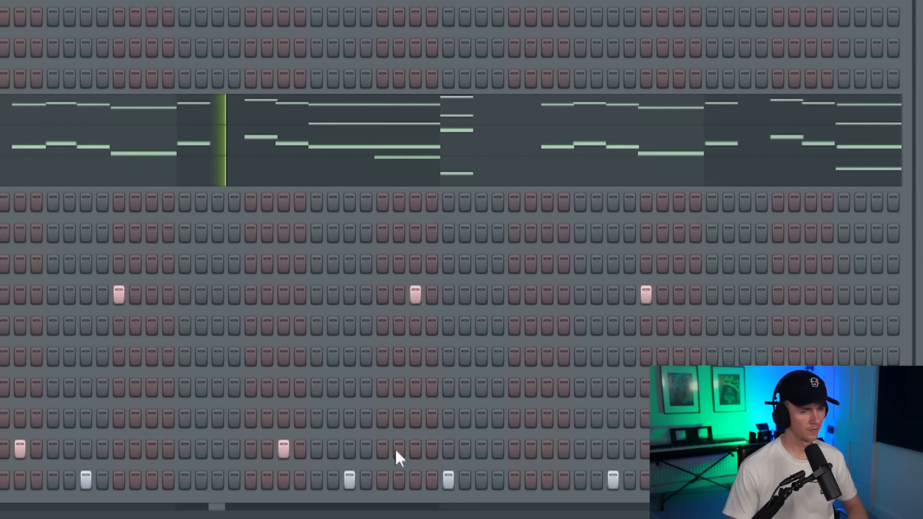
click(383, 448)
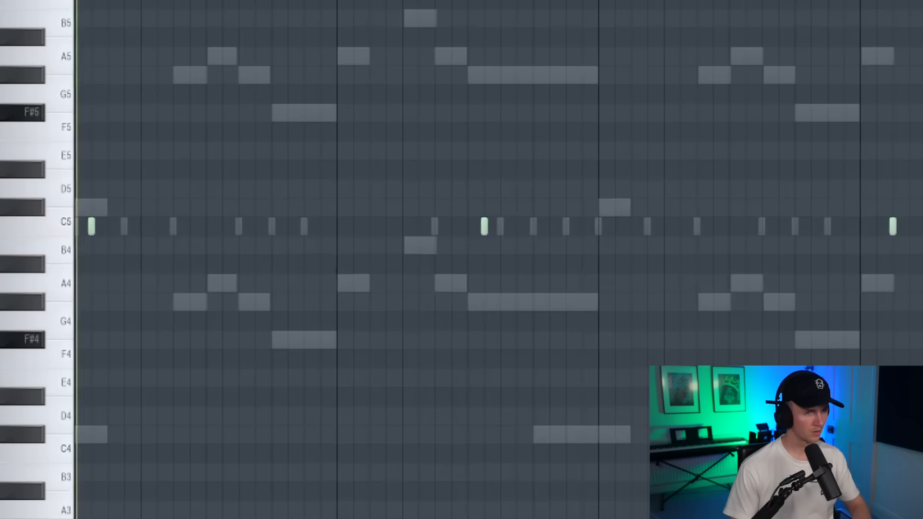
Step: Delete the extra C5 note in bar 4 and duplicate the hits of bars 1 and 2 into bars 3 and 4
right_click(884, 226)
drag(68, 1, 599, 2)
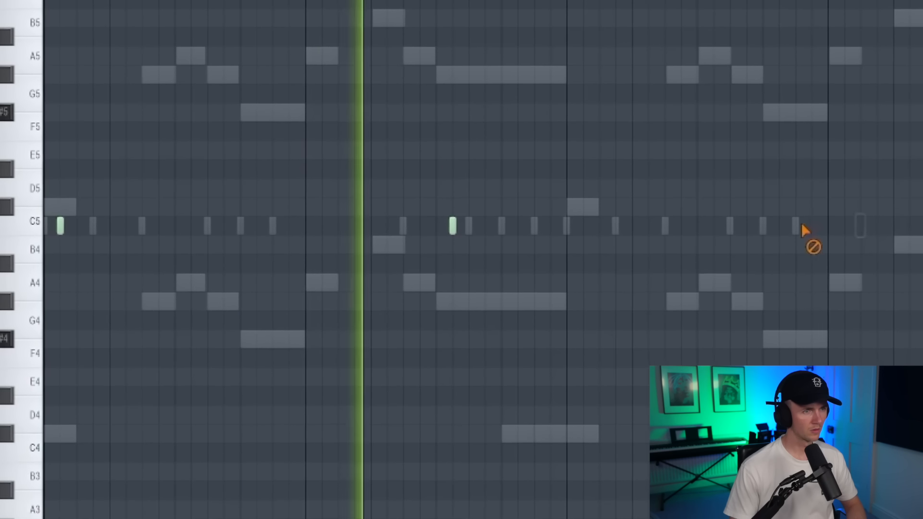
key(ctrl+b)
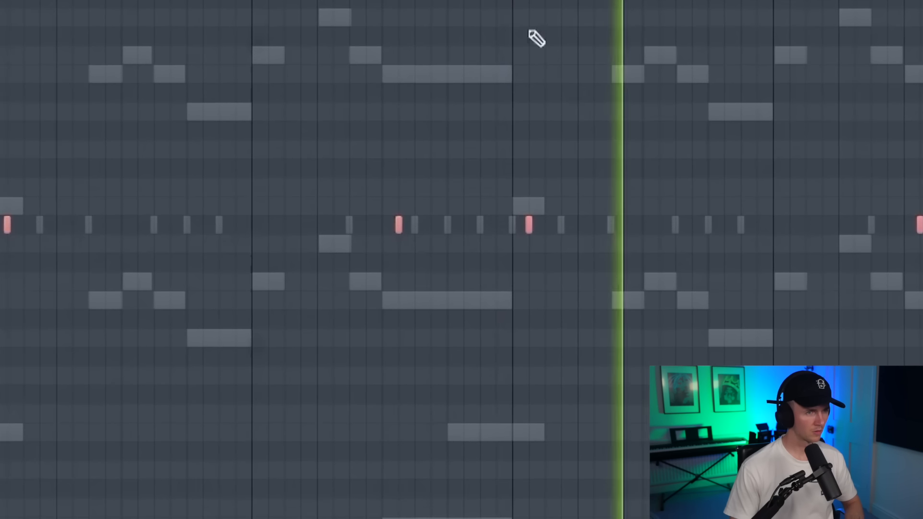
key(ctrl+d)
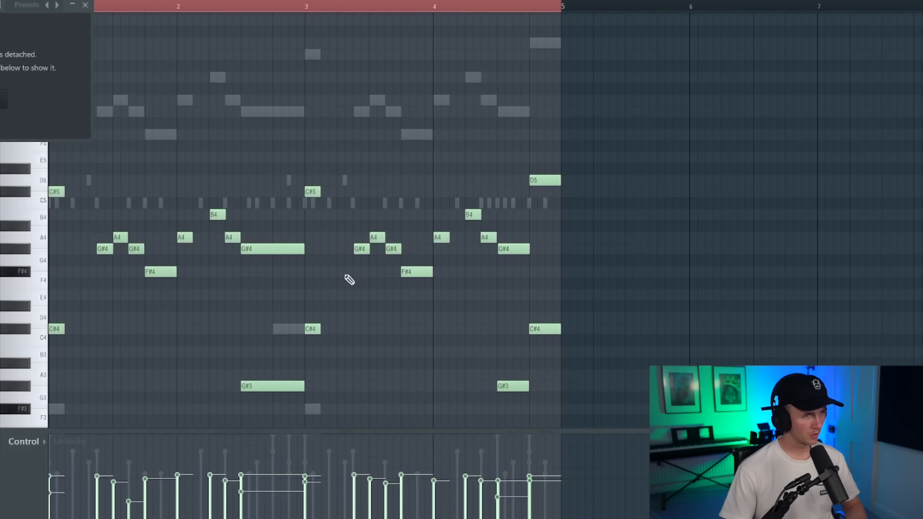
Step: Delete the short melody notes and the F#4 from bars 1 and 2, keeping the long G#4 and G#3 notes
scroll(108, 274, down, 1)
right_click(134, 215)
right_click(156, 237)
right_click(184, 204)
right_click(216, 181)
right_click(231, 203)
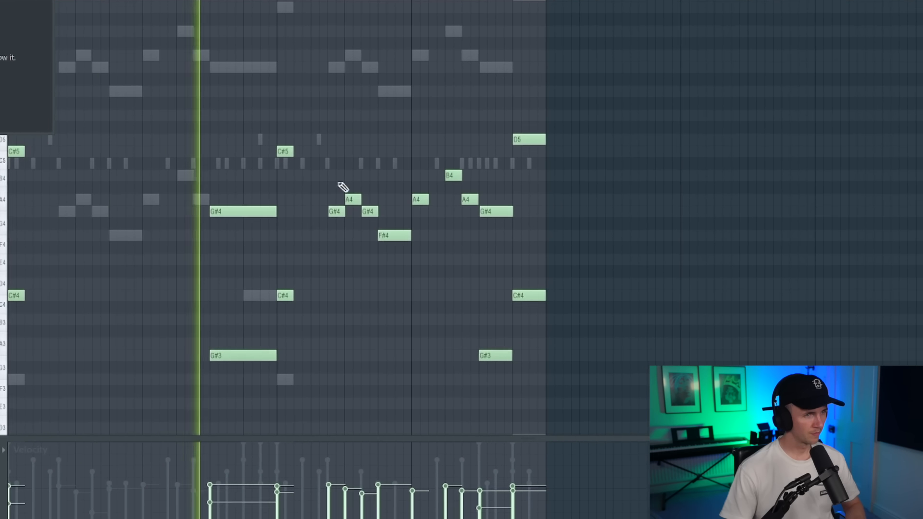
Step: Delete the G#4, A4, G#4 and F#4 melody notes in bar 3 and the first A4 and B4 in bar 4
right_click(337, 211)
right_click(353, 199)
right_click(370, 212)
right_click(395, 235)
right_click(454, 176)
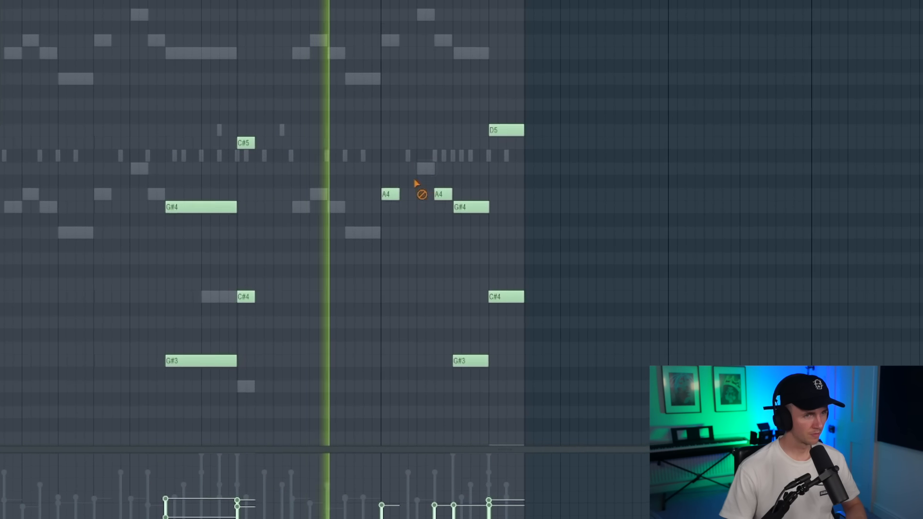
right_click(387, 194)
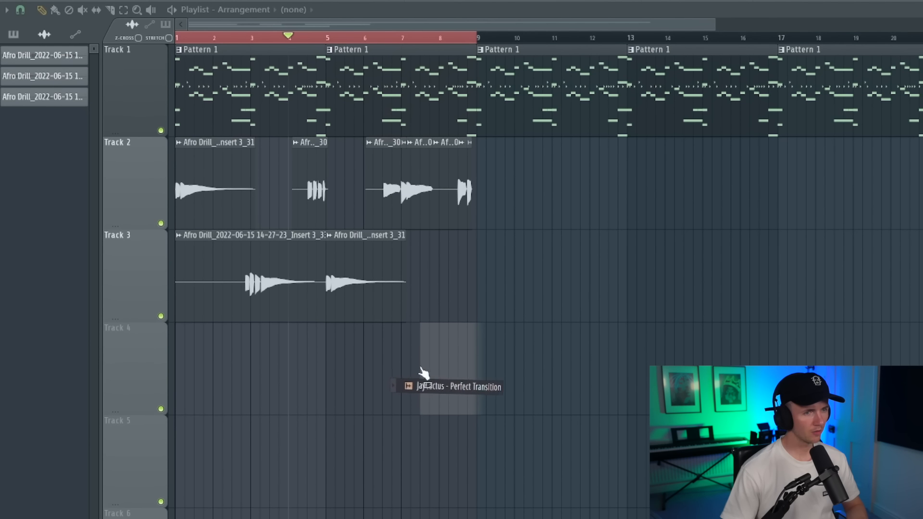
Step: Place the JayCactus - Perfect Transition sample on Track 4 ending at bar 9, and open its channel settings
drag(423, 372, 423, 373)
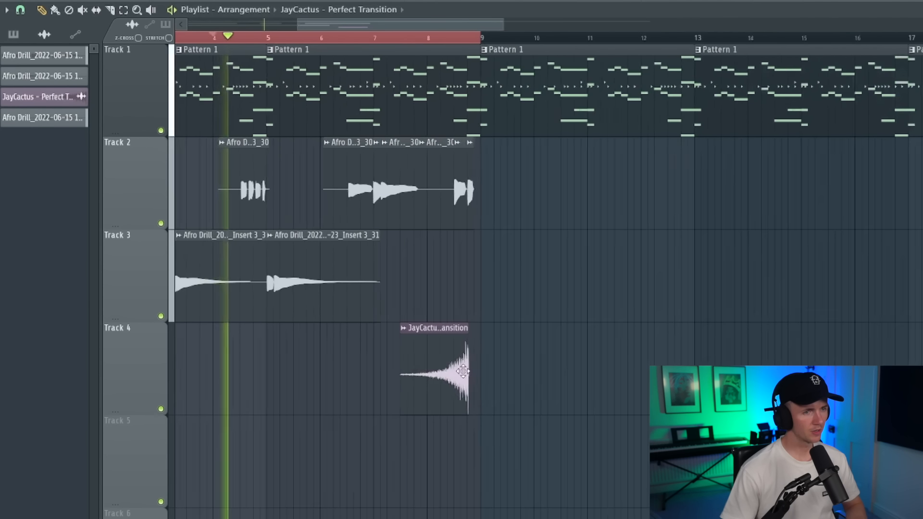
scroll(432, 370, up, 5)
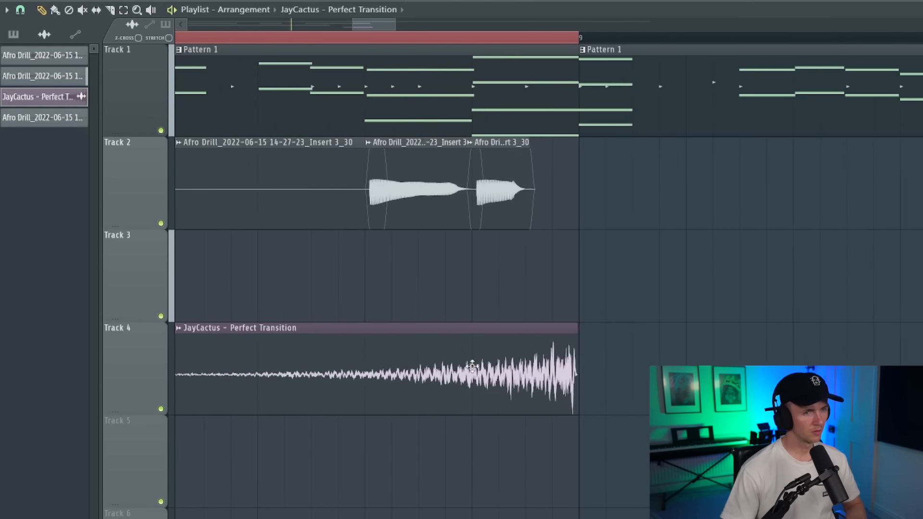
double_click(473, 367)
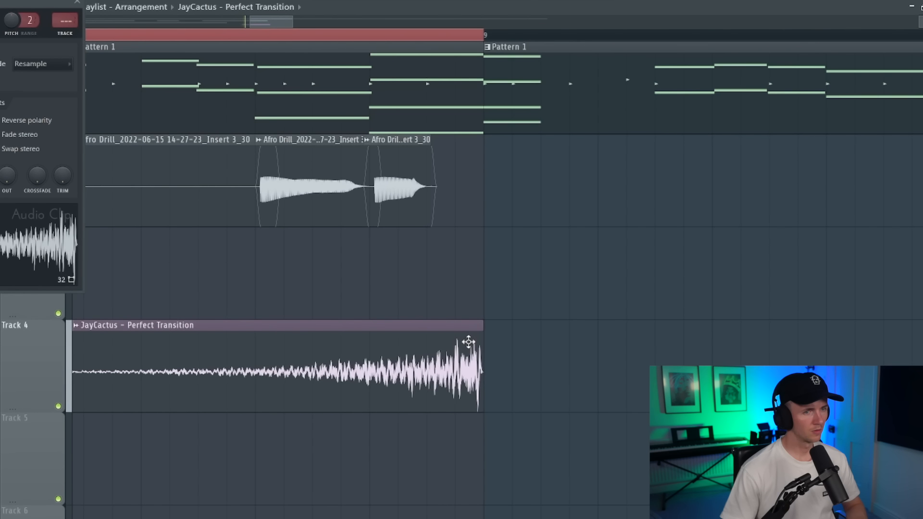
scroll(461, 337, down, 3)
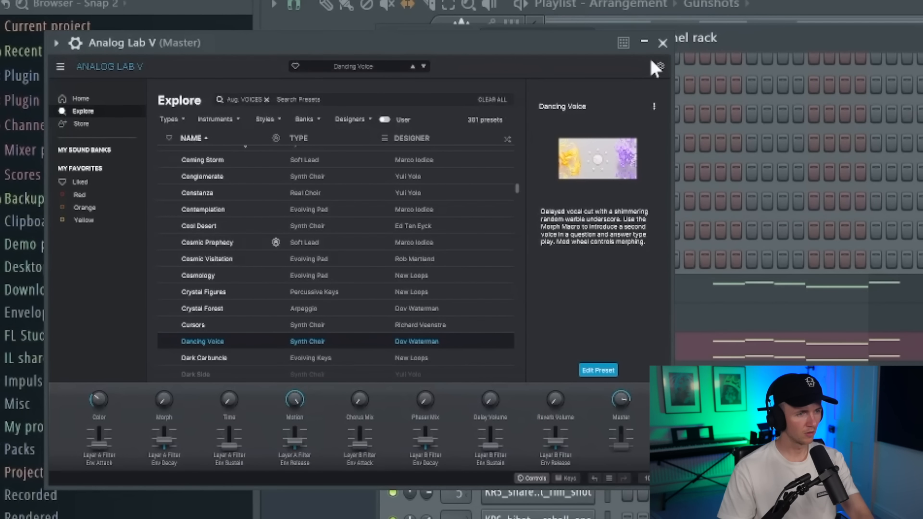
Step: Open the piano roll for Analog Lab V and place F#5 notes at the starts of bars 1 and 3
key(F7)
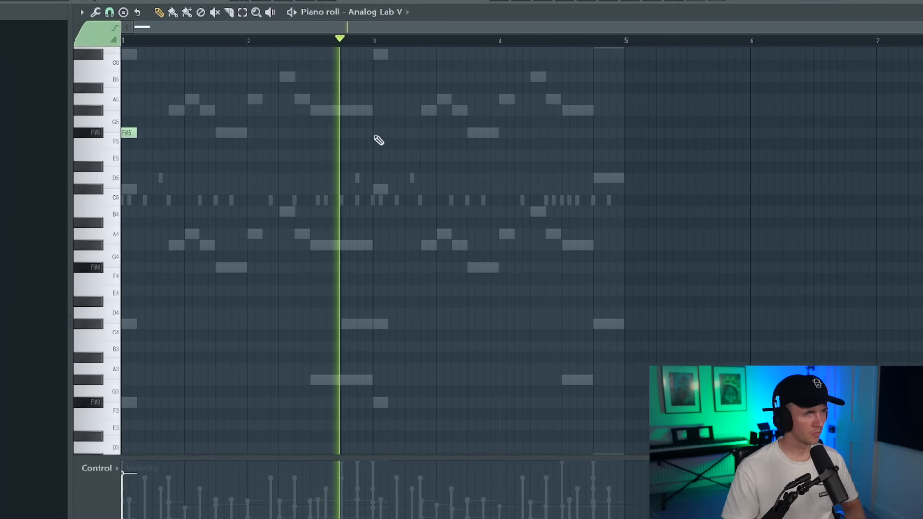
click(370, 139)
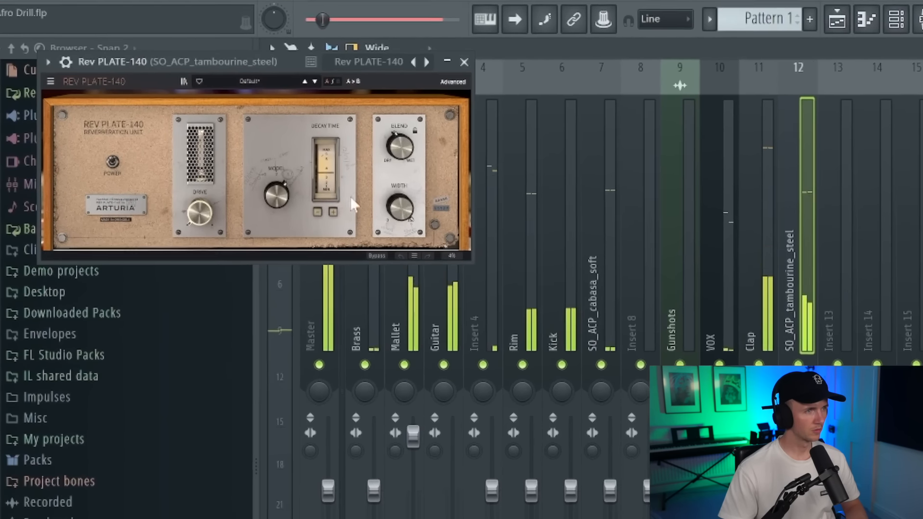
Step: Show note pan in the tambourine's piano roll and pan its hits to opposite sides by varying amounts
mouse_move(309, 123)
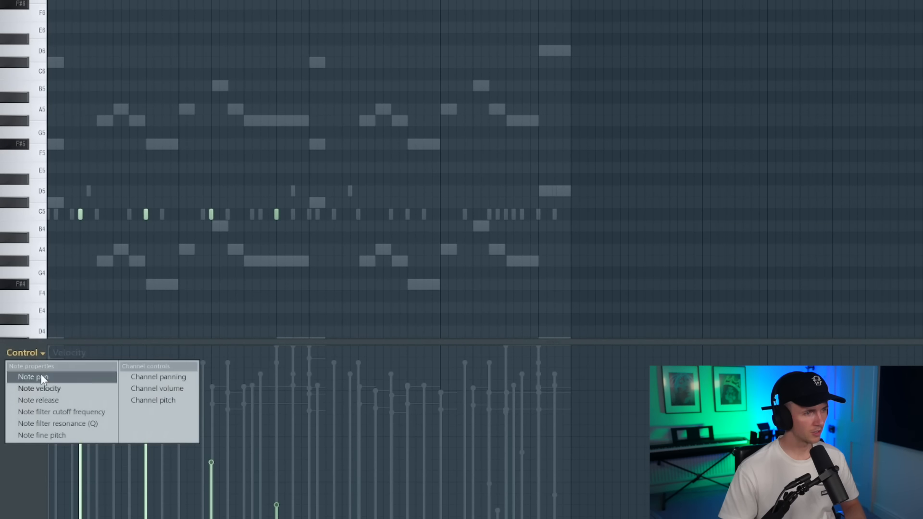
click(41, 376)
click(94, 492)
drag(217, 440, 217, 485)
drag(284, 439, 284, 401)
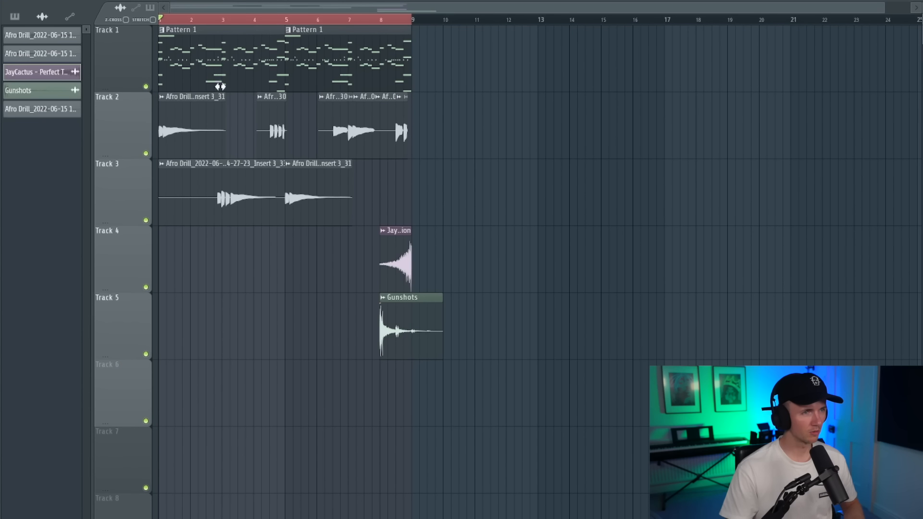
Step: Move the Pattern 1 clips down to Track 5 and split Pattern 1 by channel
drag(139, 65, 141, 330)
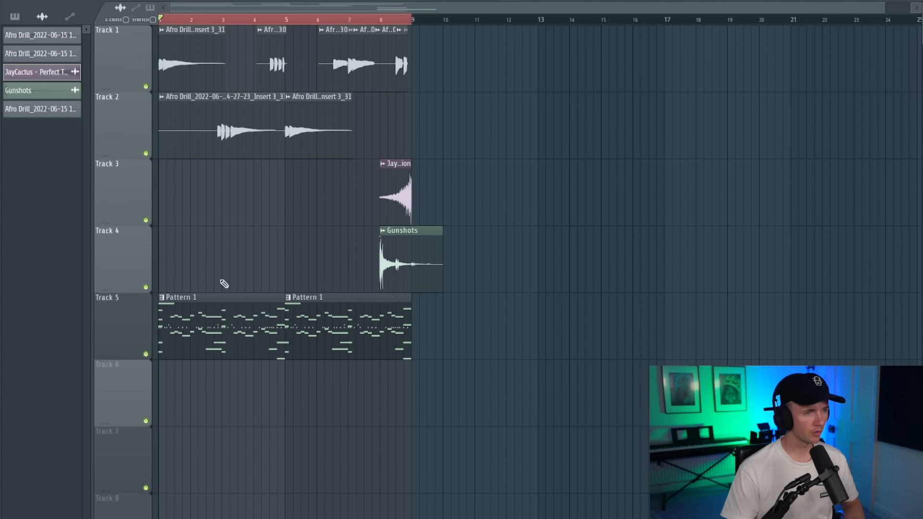
click(220, 321)
click(290, 1)
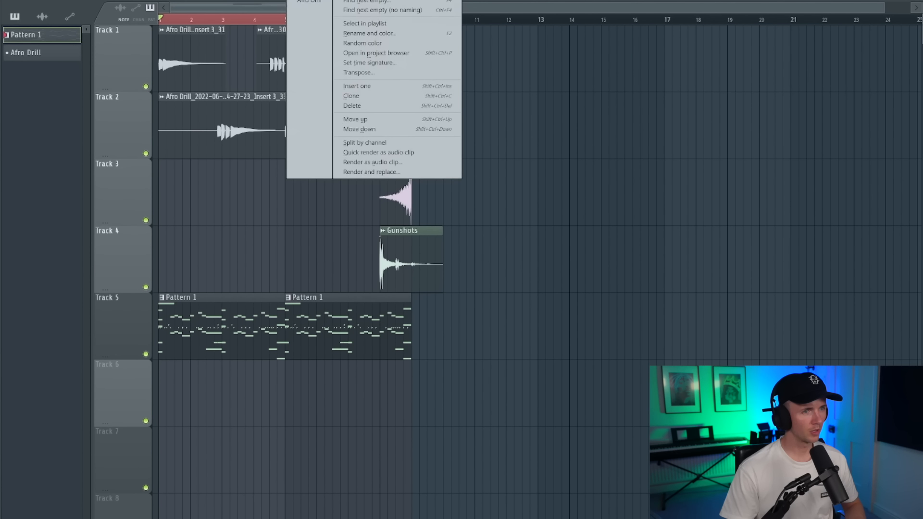
click(391, 143)
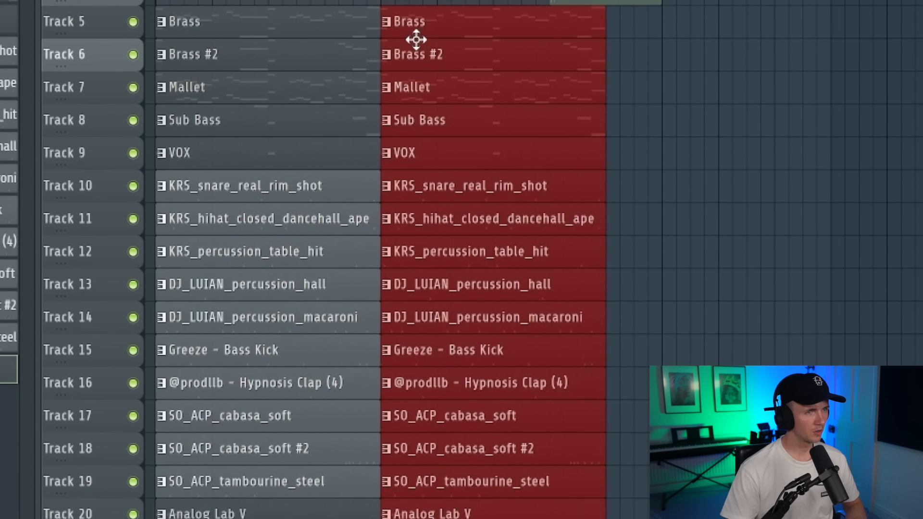
Step: Try slicing the tail off the first SO_ACP_cabasa_soft #2 clip on Track 18
scroll(288, 138, up, 2)
scroll(237, 239, up, 2)
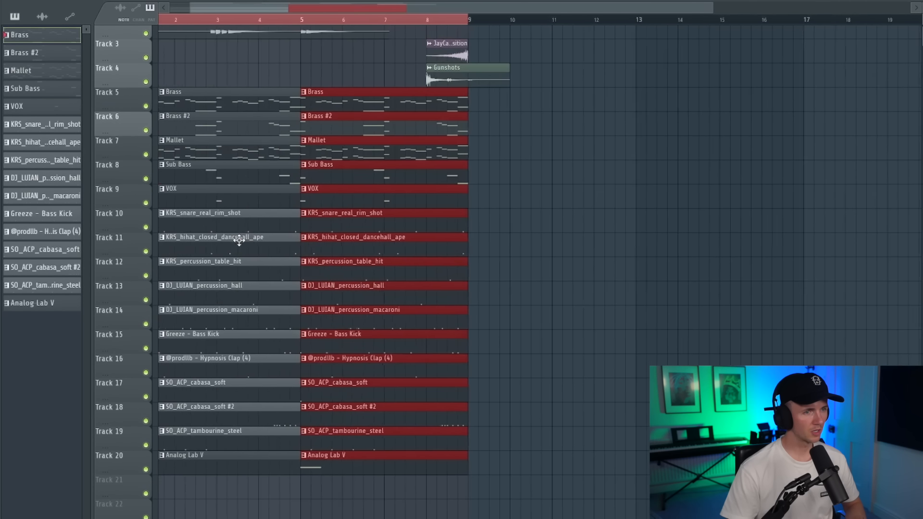
key(ctrl+a)
key(ctrl+d)
key(c)
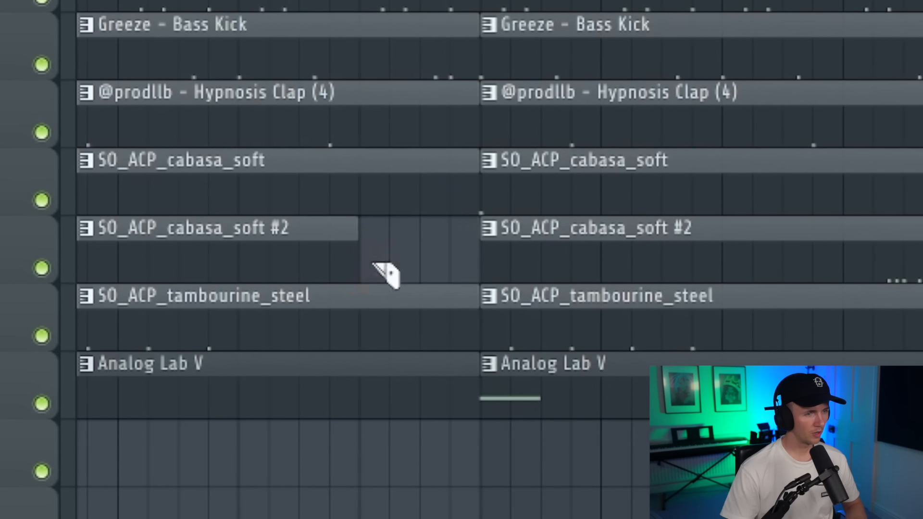
Step: Make the first SO_ACP_cabasa_soft #2 clip on Track 18 a unique pattern
key(space)
scroll(275, 332, down, 2)
key(space)
click(170, 234)
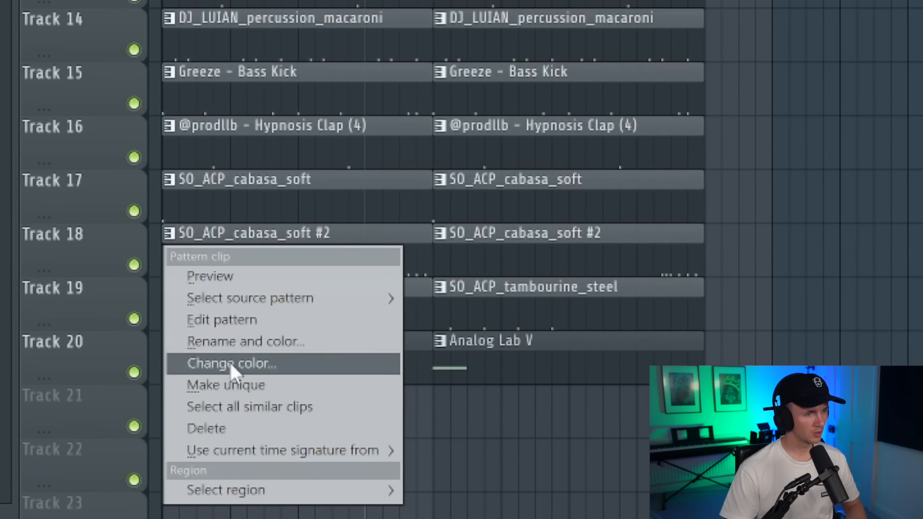
click(233, 384)
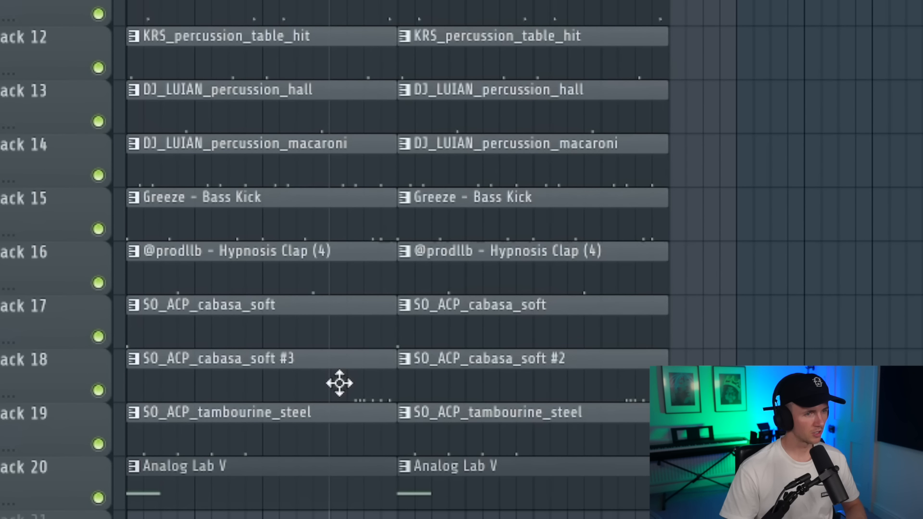
Step: Open the SO_ACP_cabasa_soft #3 clip on Track 18 and thin out its closing roll by removing two of the hits
double_click(372, 257)
key(space)
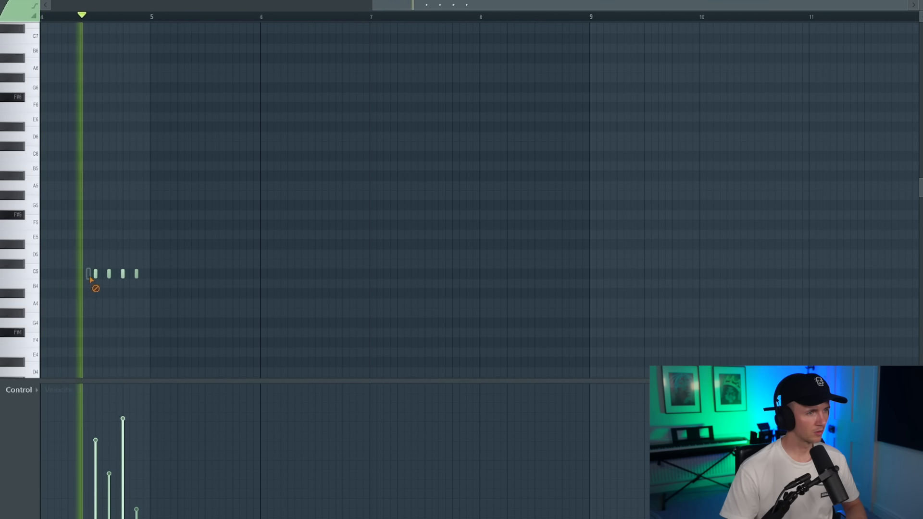
right_click(109, 274)
right_click(137, 273)
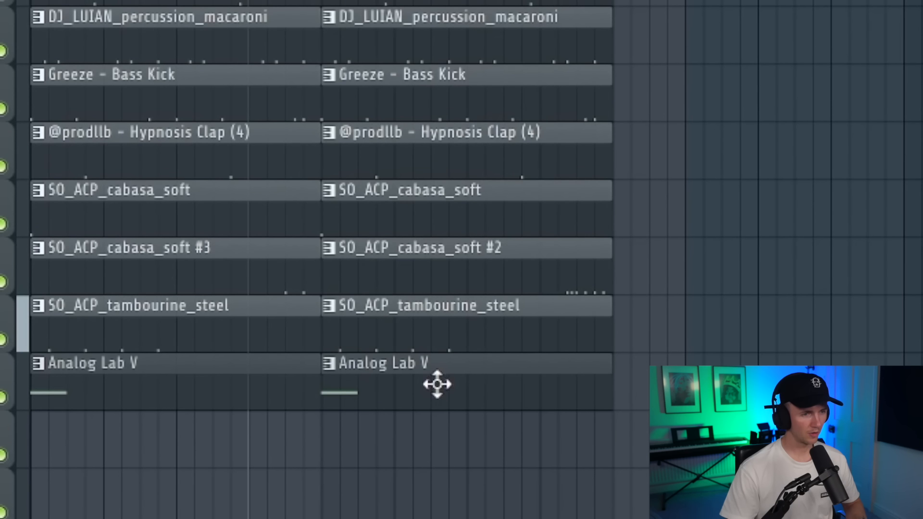
Step: Delete the second Analog Lab V and second SO_ACP_tambourine_steel clips, and duplicate the arrangement's clips
right_click(437, 383)
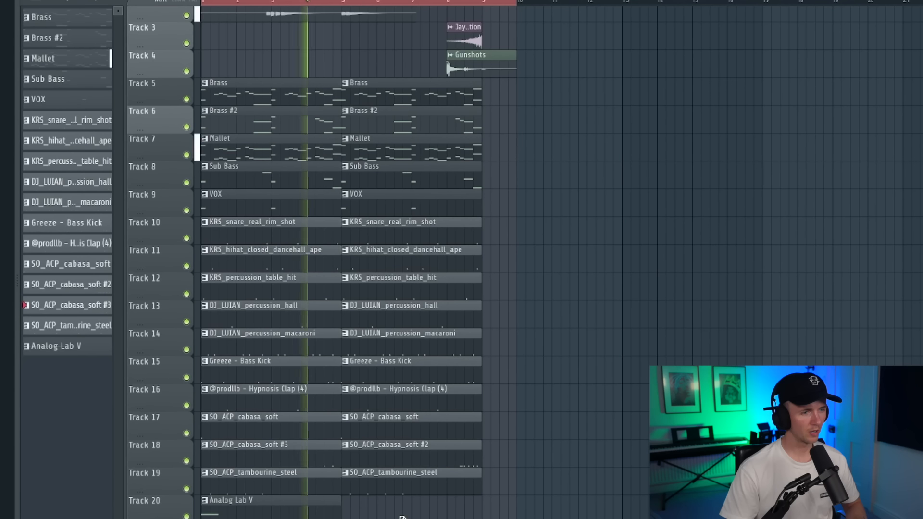
key(ctrl+a)
ctrl+click(518, 394)
scroll(267, 370, up, 2)
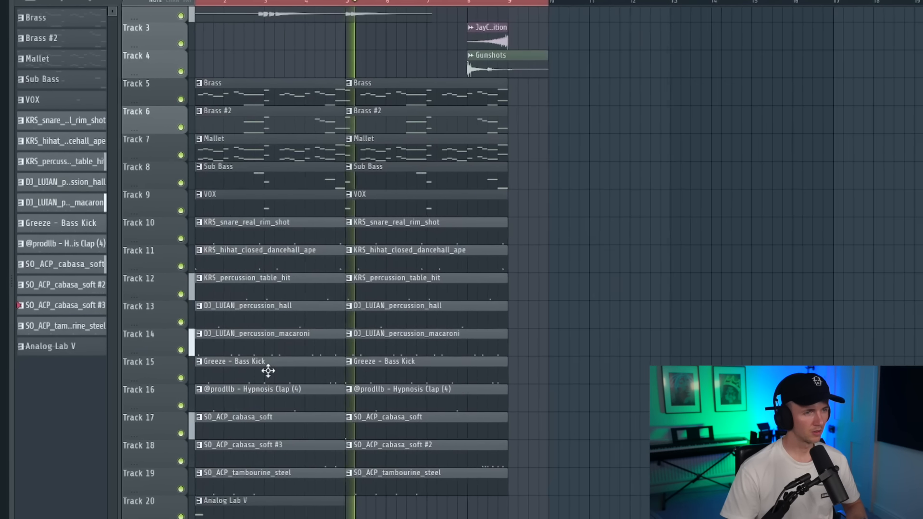
scroll(313, 361, down, 1)
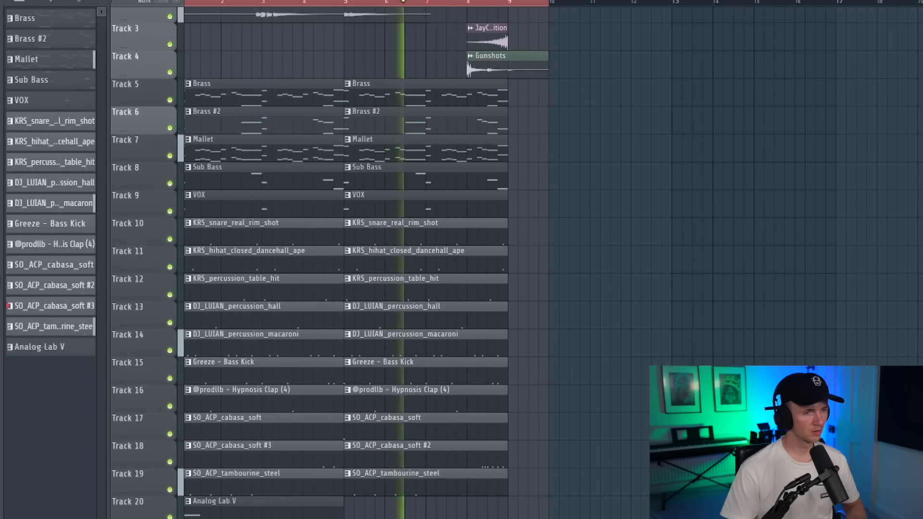
right_click(437, 488)
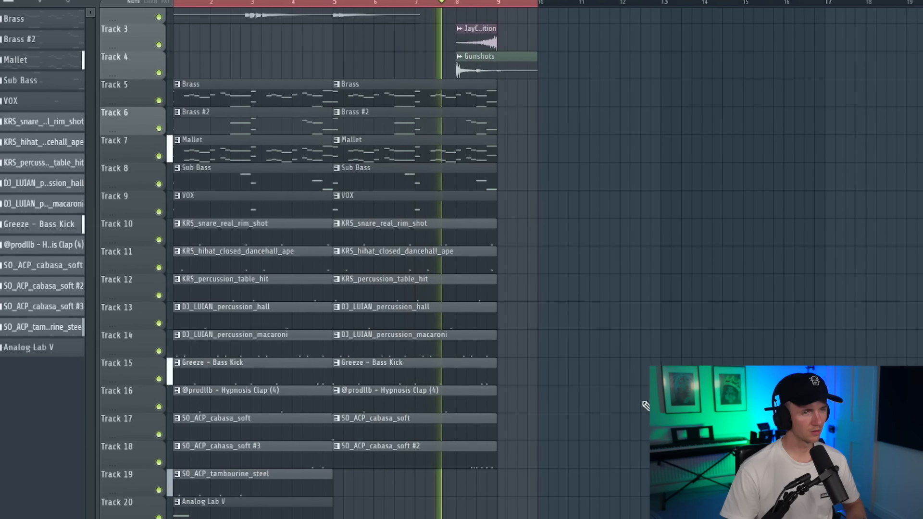
scroll(572, 300, down, 1)
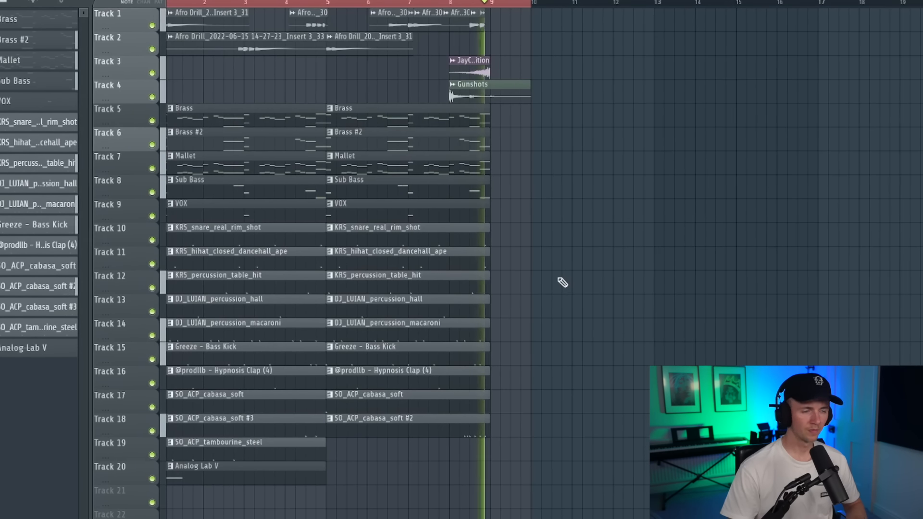
key(ctrl+b)
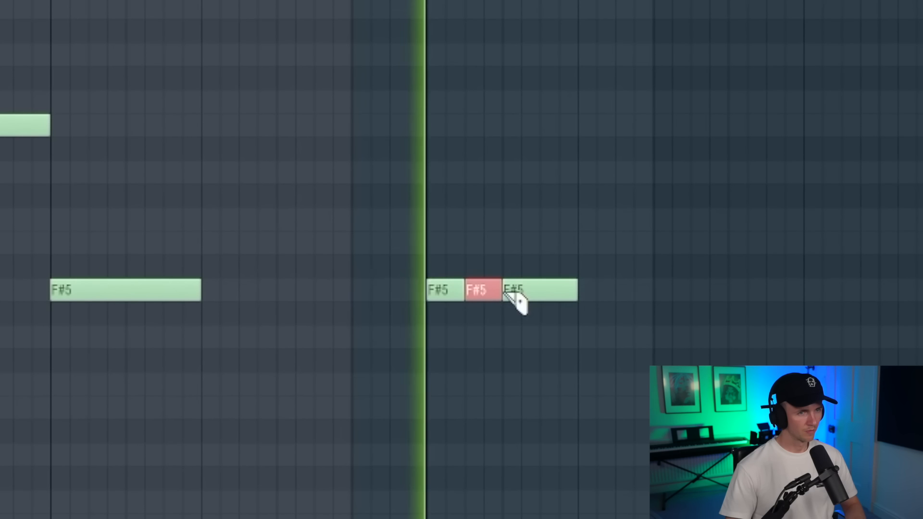
Step: Add a fourth F#5 note at the end of bar 4 and move that group of four notes down five semitones to C#
key(space)
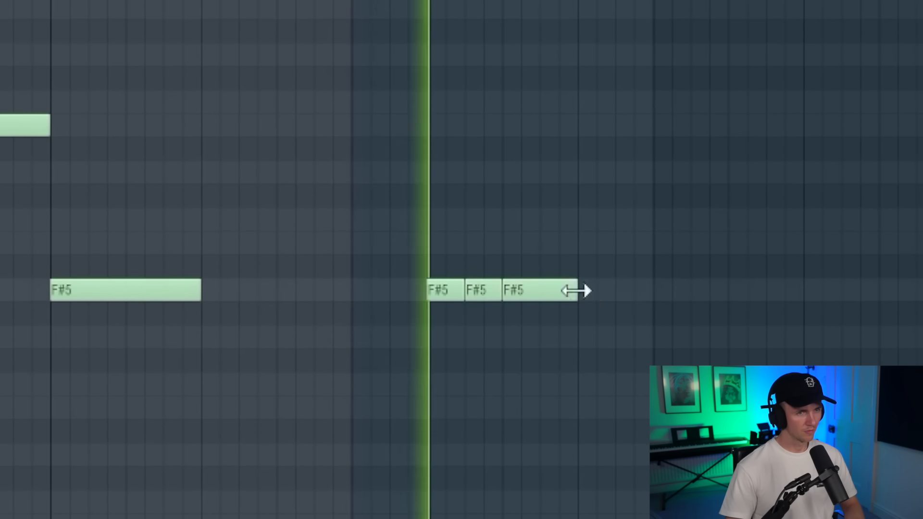
click(596, 289)
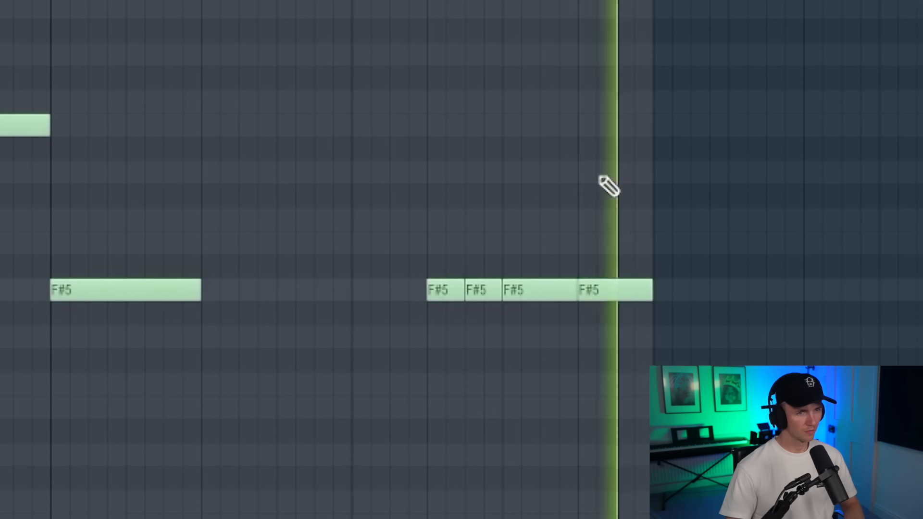
drag(293, 205, 525, 398)
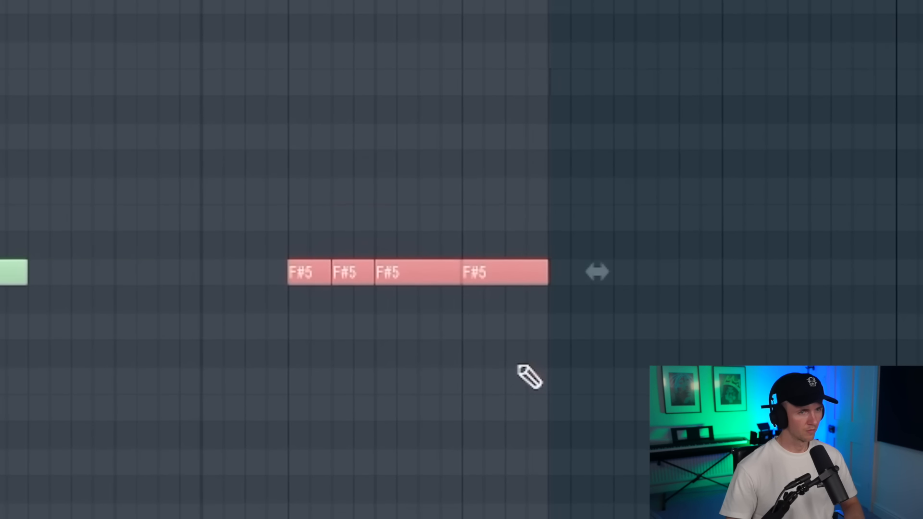
key(shift+Down)
key(shift+Down)
key(shift+Down)
key(shift+Down)
key(shift+Down)
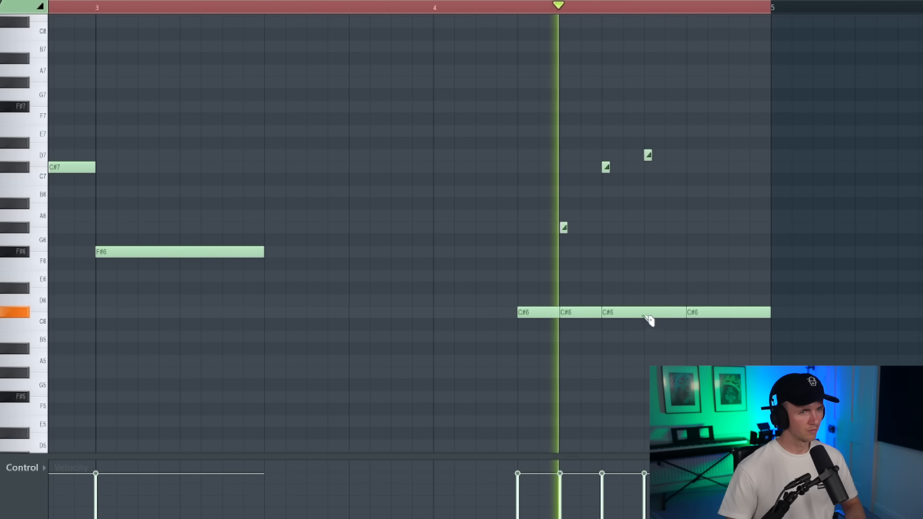
Step: Split the third C#6 note in half and add a short C#7 slide note above the start of the last C#6
click(653, 311)
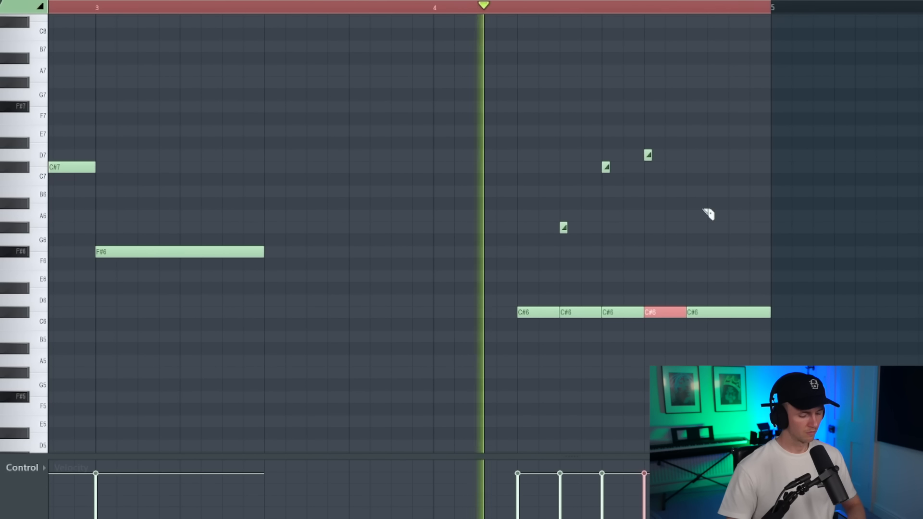
key(p)
click(686, 170)
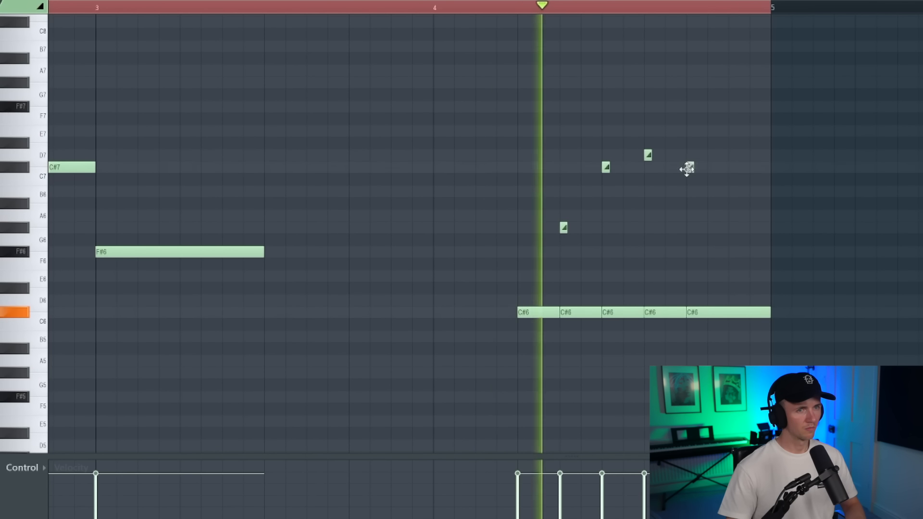
Step: Transpose all the notes of the bass line down one octave
key(ctrl+a)
key(ctrl+Down)
scroll(693, 173, down, 4)
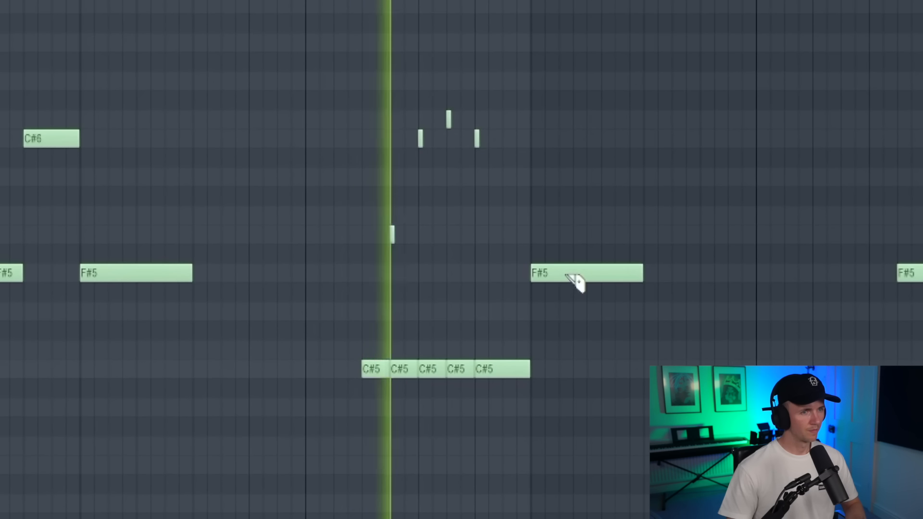
Step: Try splitting the F#5 note at bar 5 and adding a short F#6 slide note above its start
drag(560, 277, 561, 283)
key(p)
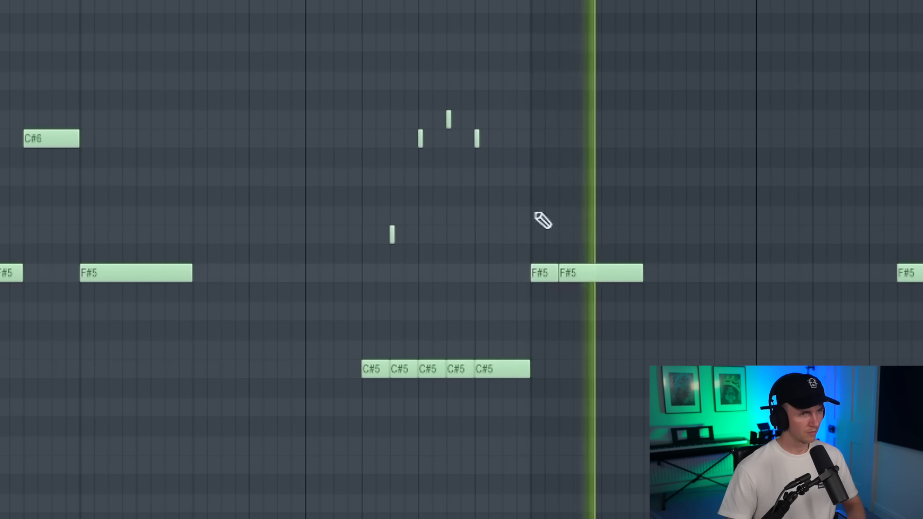
click(532, 46)
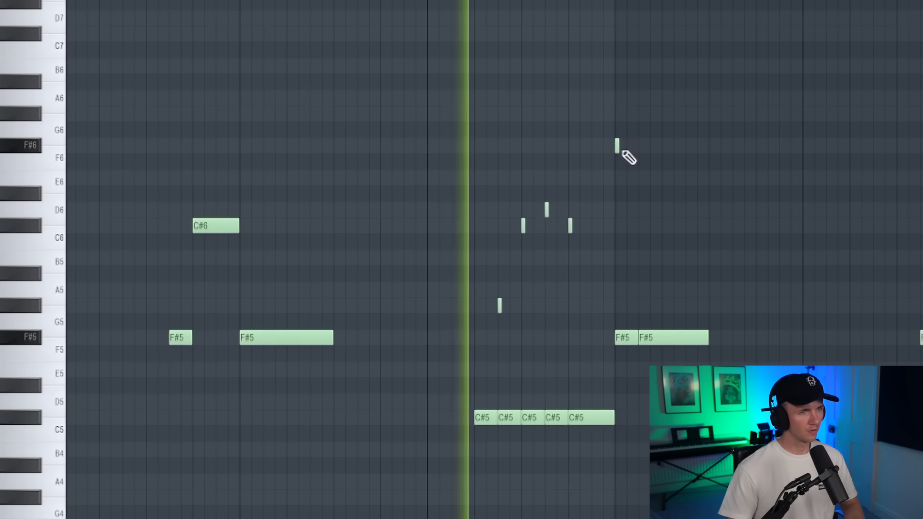
scroll(535, 47, up, 3)
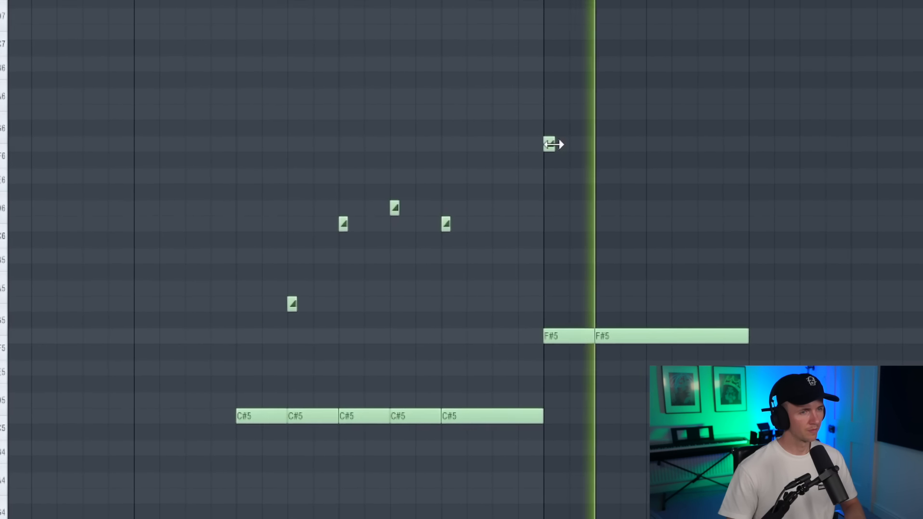
Step: Shorten the C#6 note before the bar 7 F#5 and follow it with short C#6, A5 and G#5 notes descending to it
scroll(583, 163, down, 5)
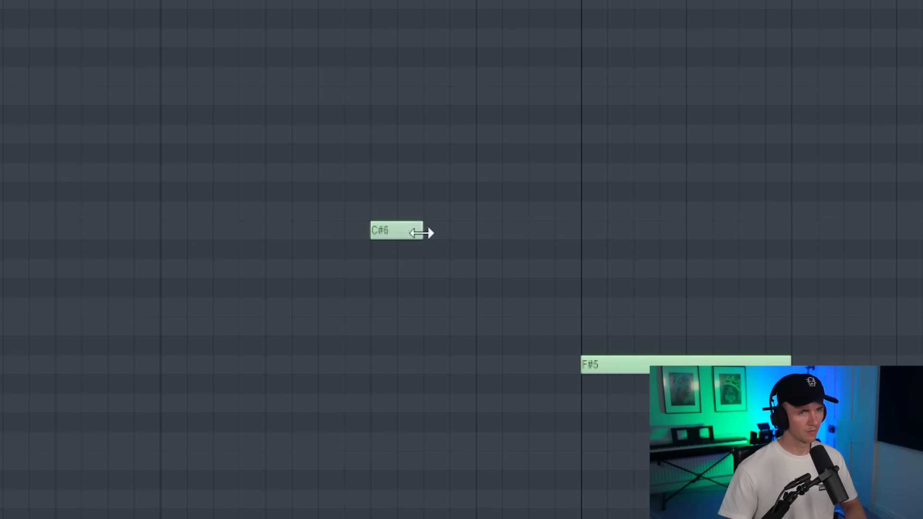
drag(422, 230, 394, 230)
click(433, 231)
click(480, 229)
drag(484, 232, 486, 308)
click(533, 327)
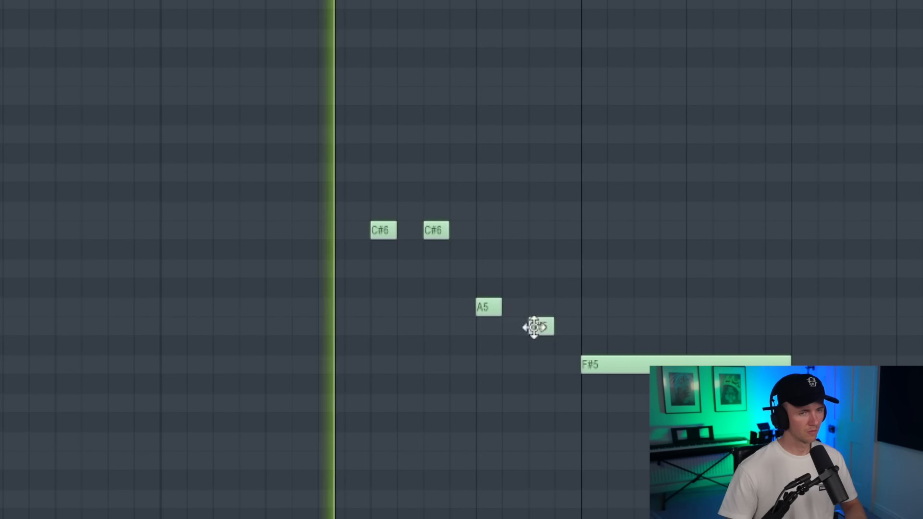
Step: Remove the second piece of the split F#5 at bar 5 and lengthen the first piece over its span
scroll(457, 336, down, 5)
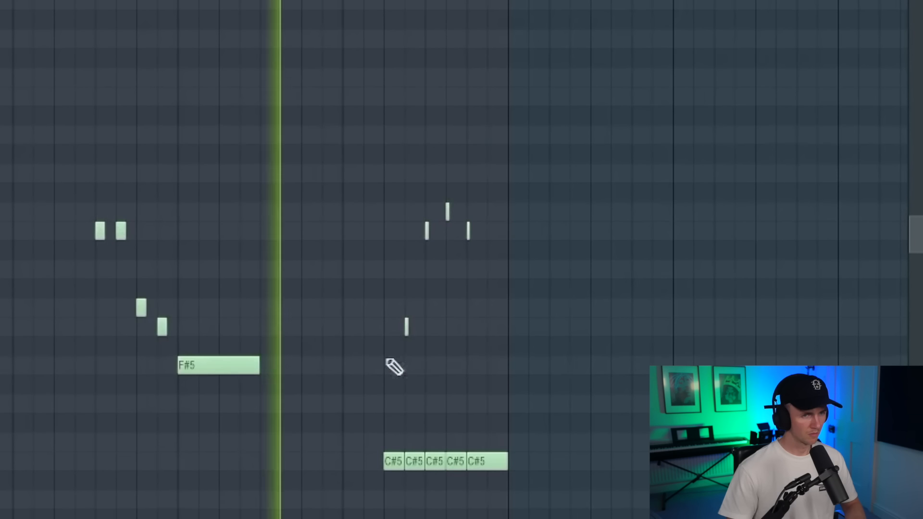
scroll(462, 381, up, 4)
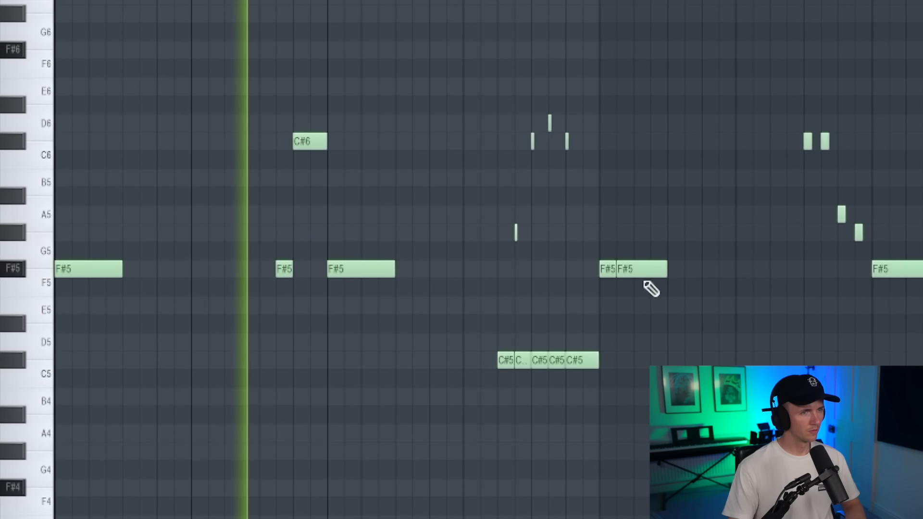
right_click(626, 271)
drag(614, 270, 664, 271)
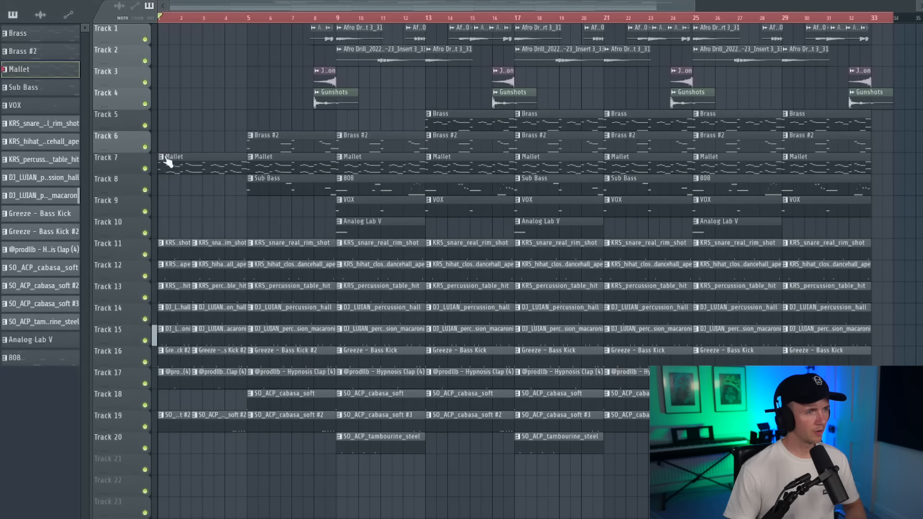
Step: Make the first Mallet clip on Track 7 a unique pattern
right_click(168, 162)
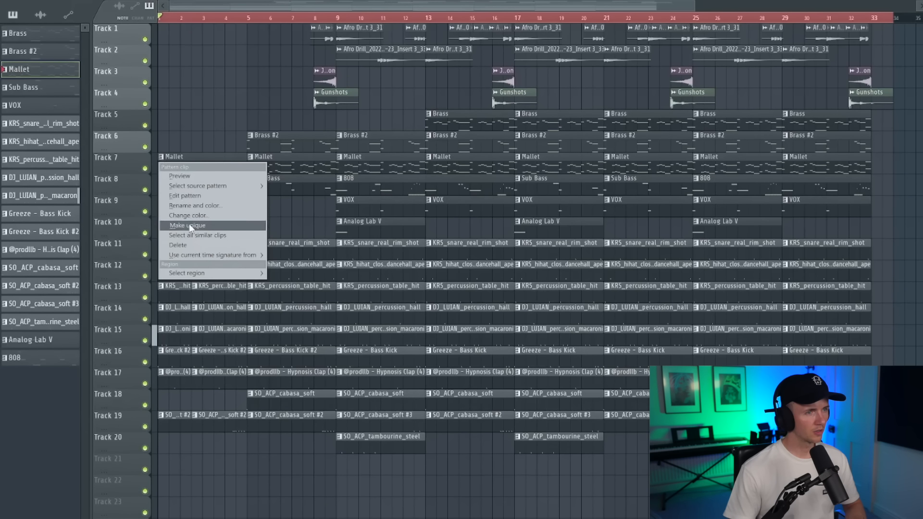
click(190, 225)
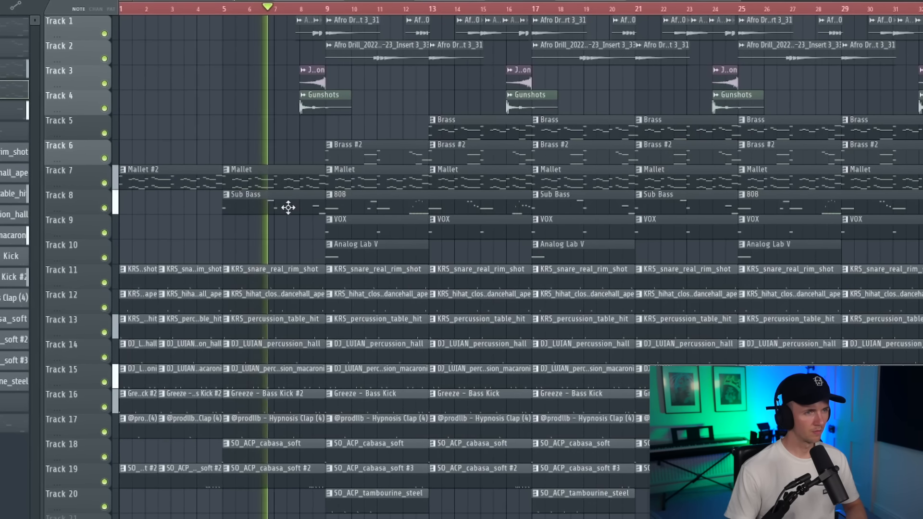
Step: Delete the Brass #2 clip at bar 25 on Track 6
scroll(359, 123, up, 3)
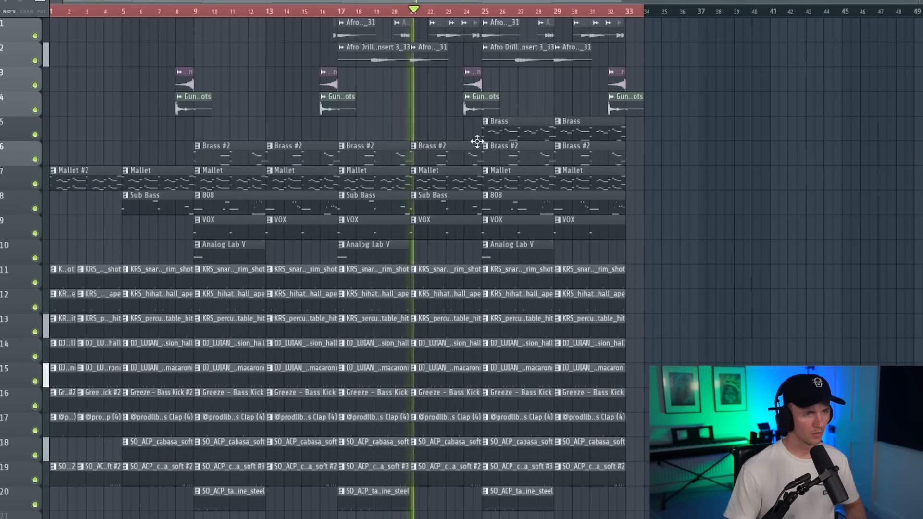
scroll(528, 196, up, 5)
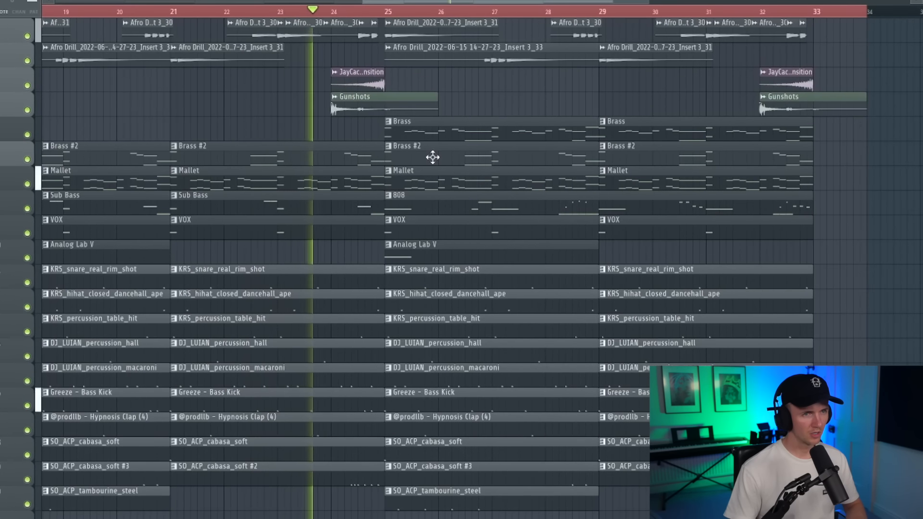
scroll(432, 181, up, 2)
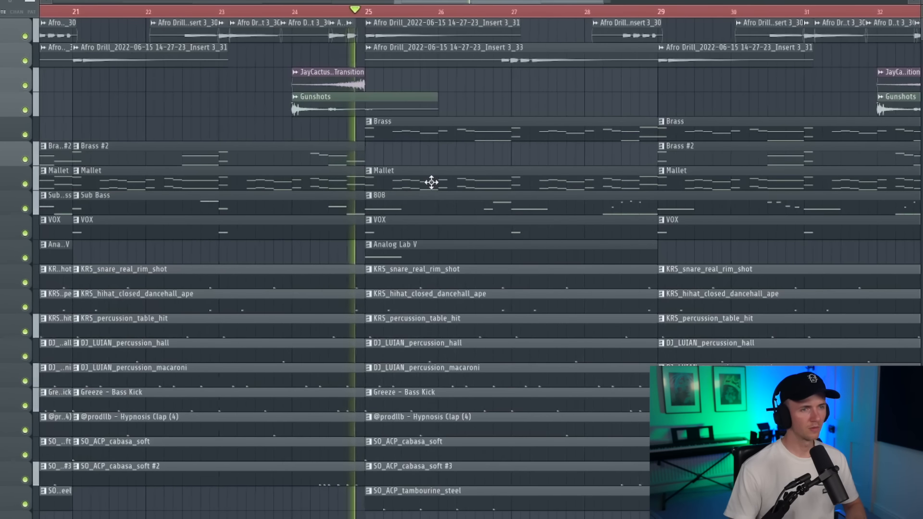
scroll(431, 182, down, 4)
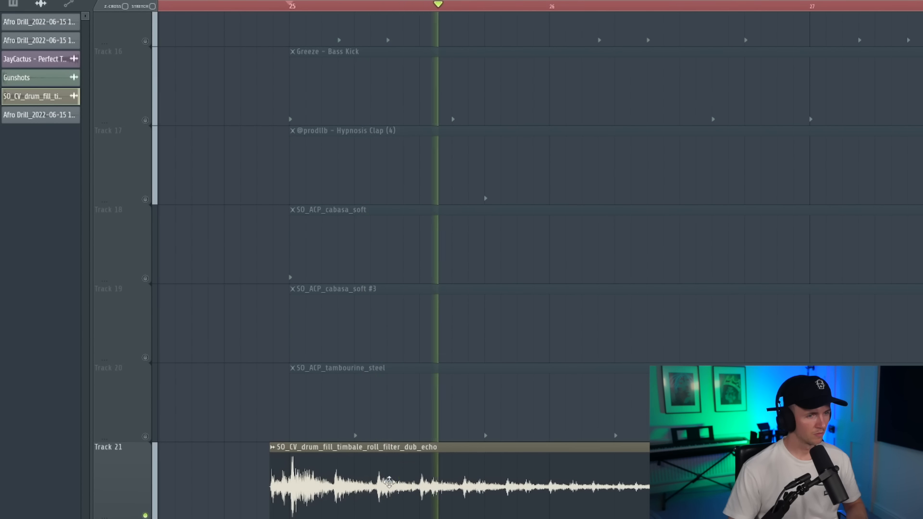
Step: Open the sample settings of the SO_SON_95_timbal_fill_cumbia_soleada clip and move its last sliced hit on Track 22 slightly earlier
scroll(403, 482, down, 5)
key(space)
double_click(412, 482)
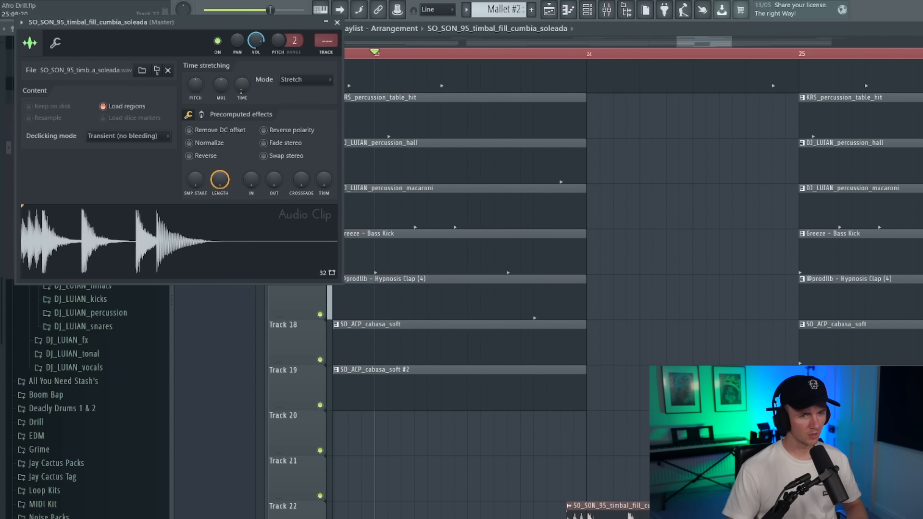
key(space)
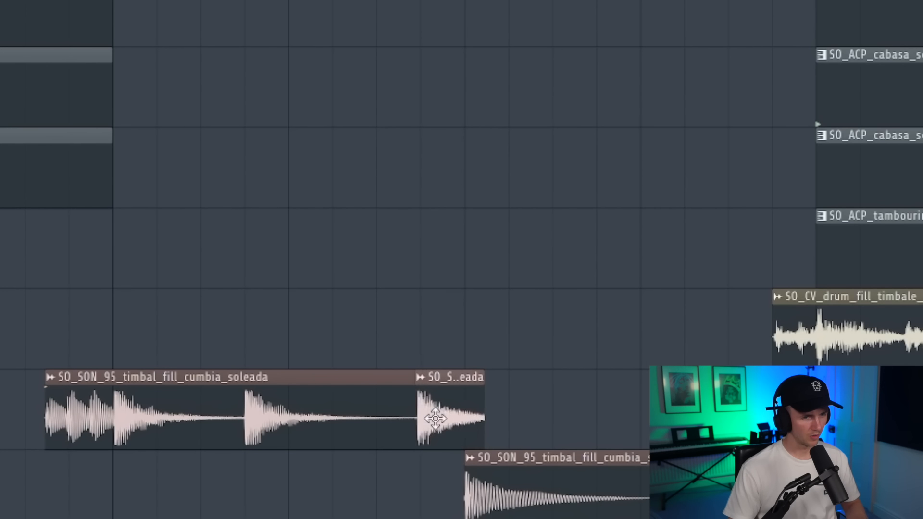
drag(435, 418, 396, 418)
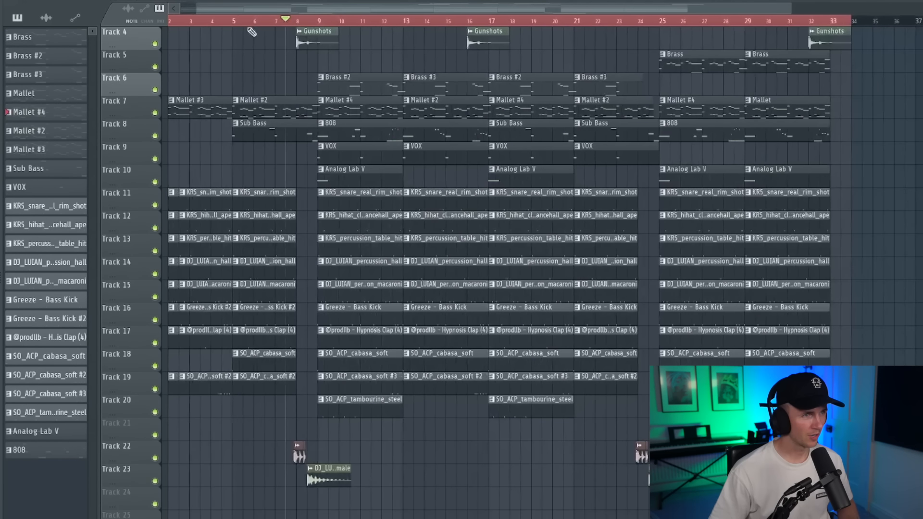
Step: Return the playhead to the start and duplicate the whole arrangement so it extends to bar 65
drag(243, 20, 168, 20)
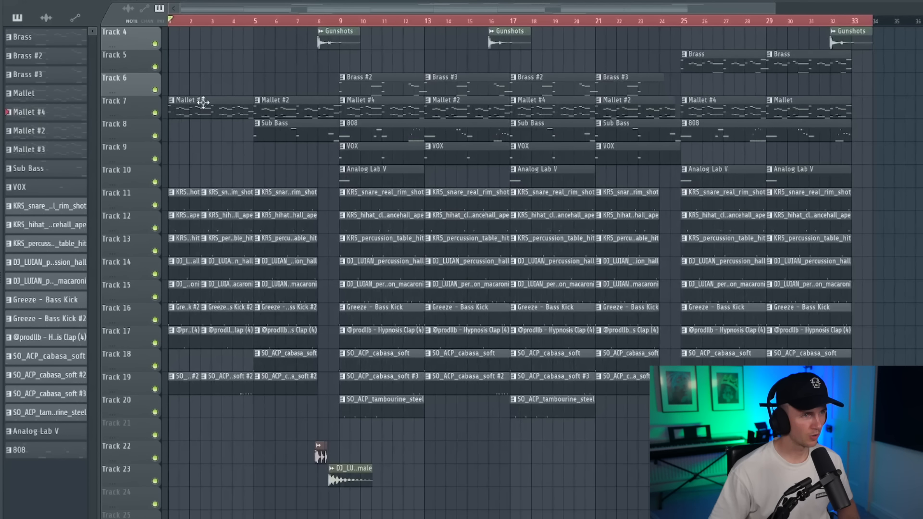
scroll(496, 145, down, 1)
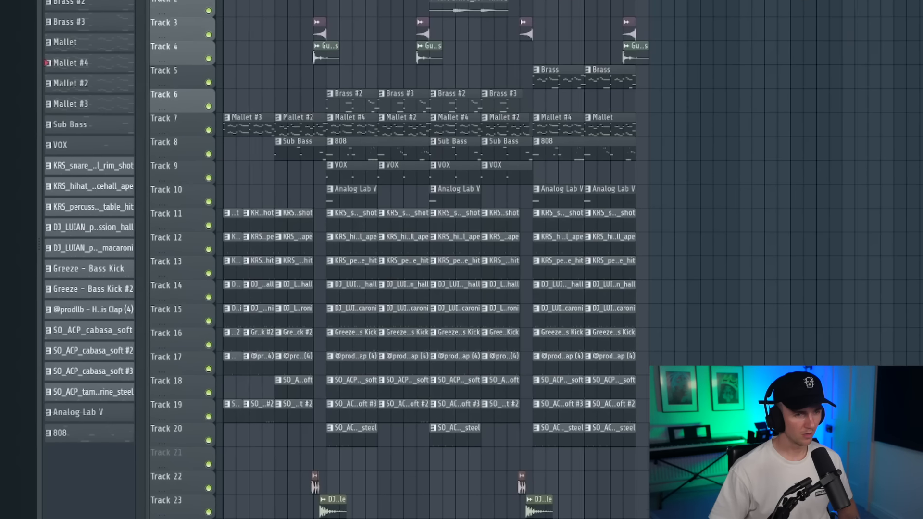
drag(743, 515, 204, 6)
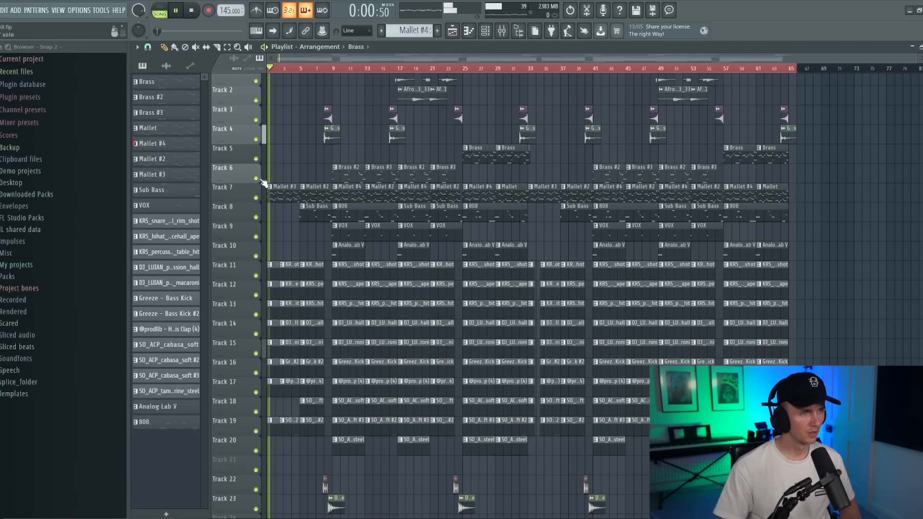
Step: Examine the extended arrangement during playback, including the transition into the second half at bar 33
scroll(264, 187, up, 3)
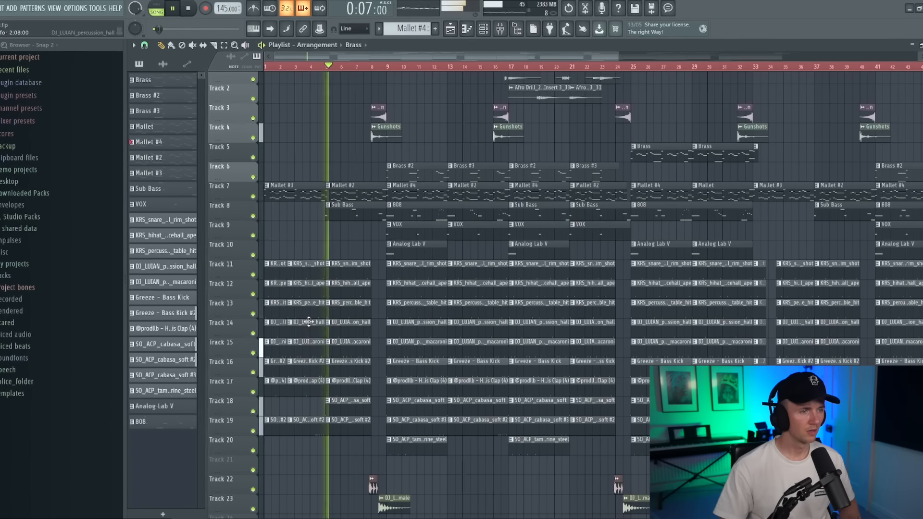
scroll(337, 358, down, 1)
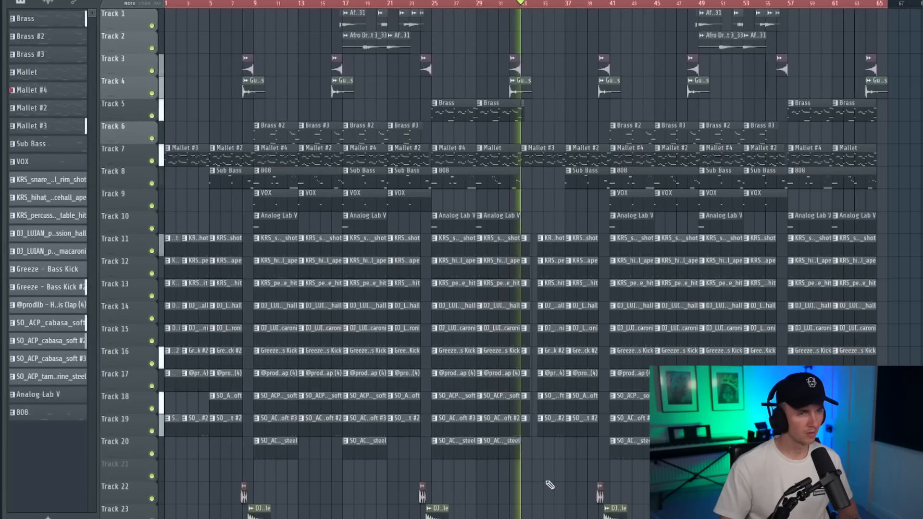
scroll(547, 487, up, 3)
scroll(548, 482, up, 3)
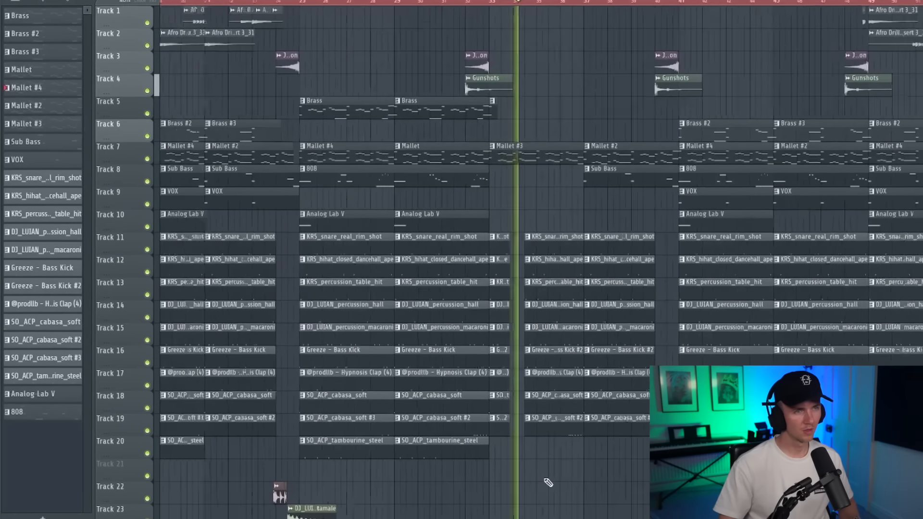
scroll(548, 482, down, 5)
key(ctrl+a)
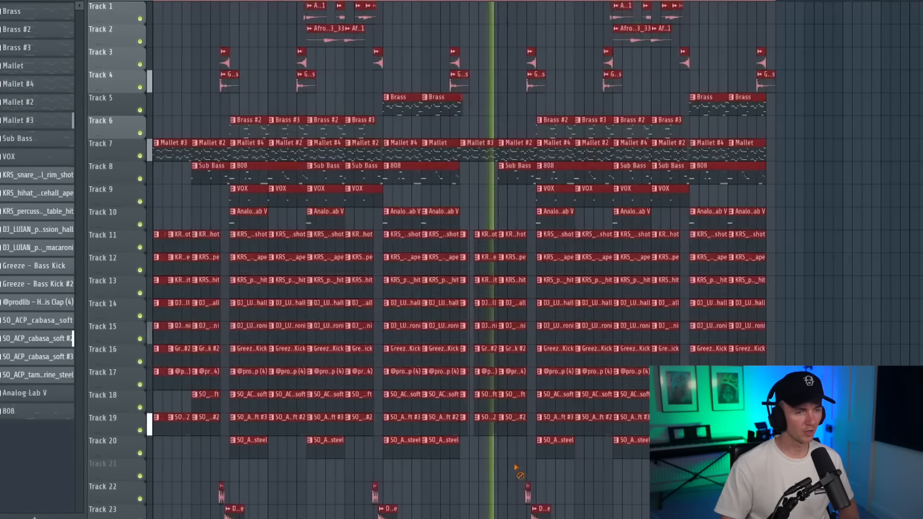
ctrl+click(515, 465)
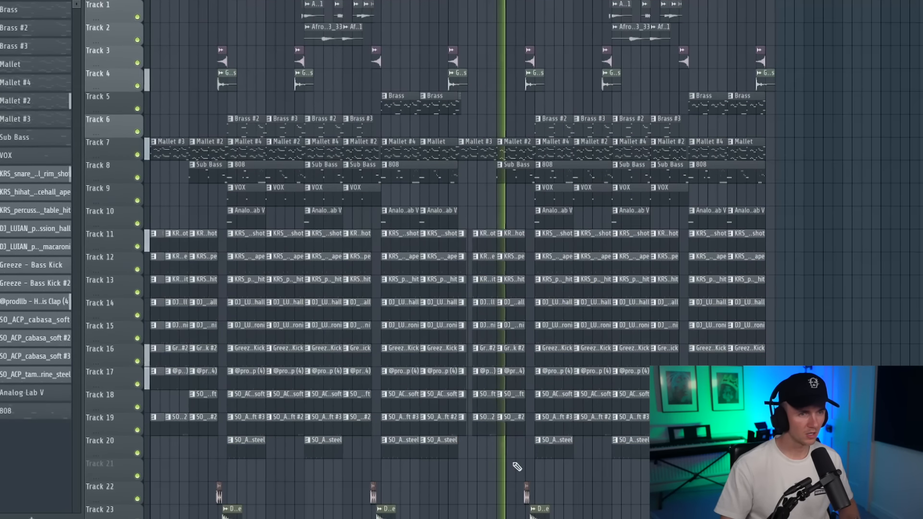